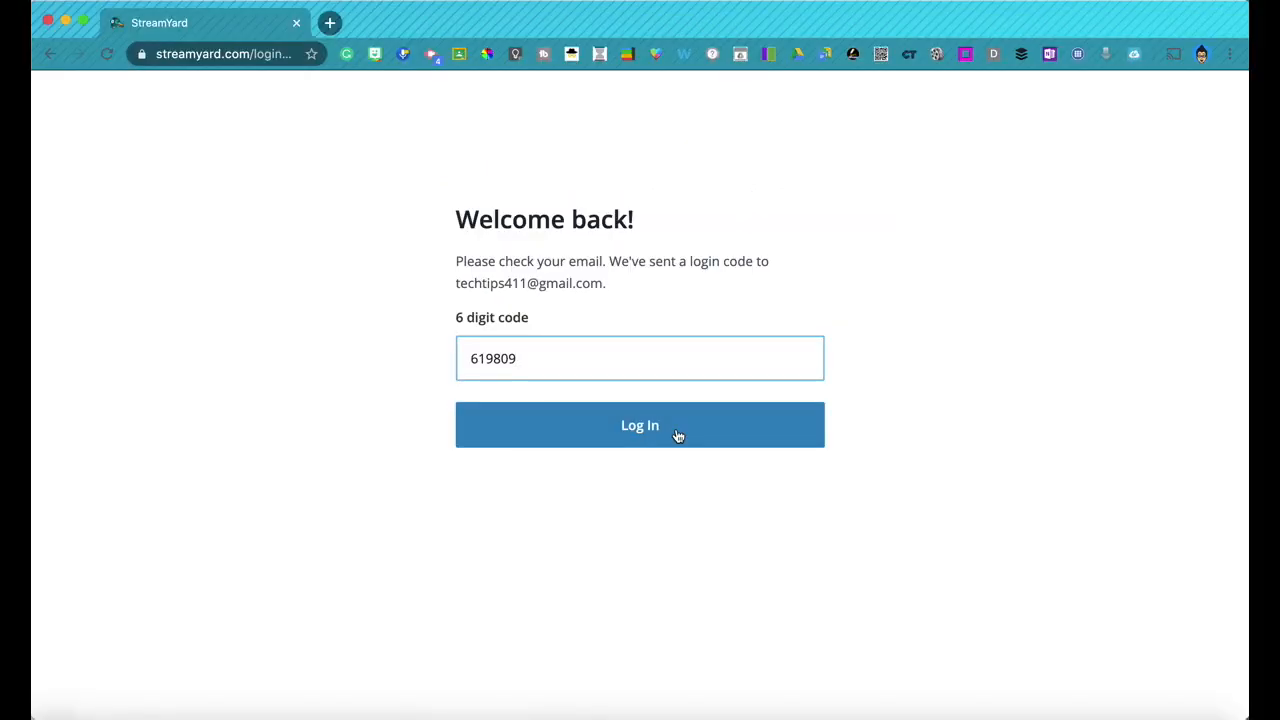
Complete the login with the emailed code and open the list of platforms available for adding a streaming destination
click(677, 435)
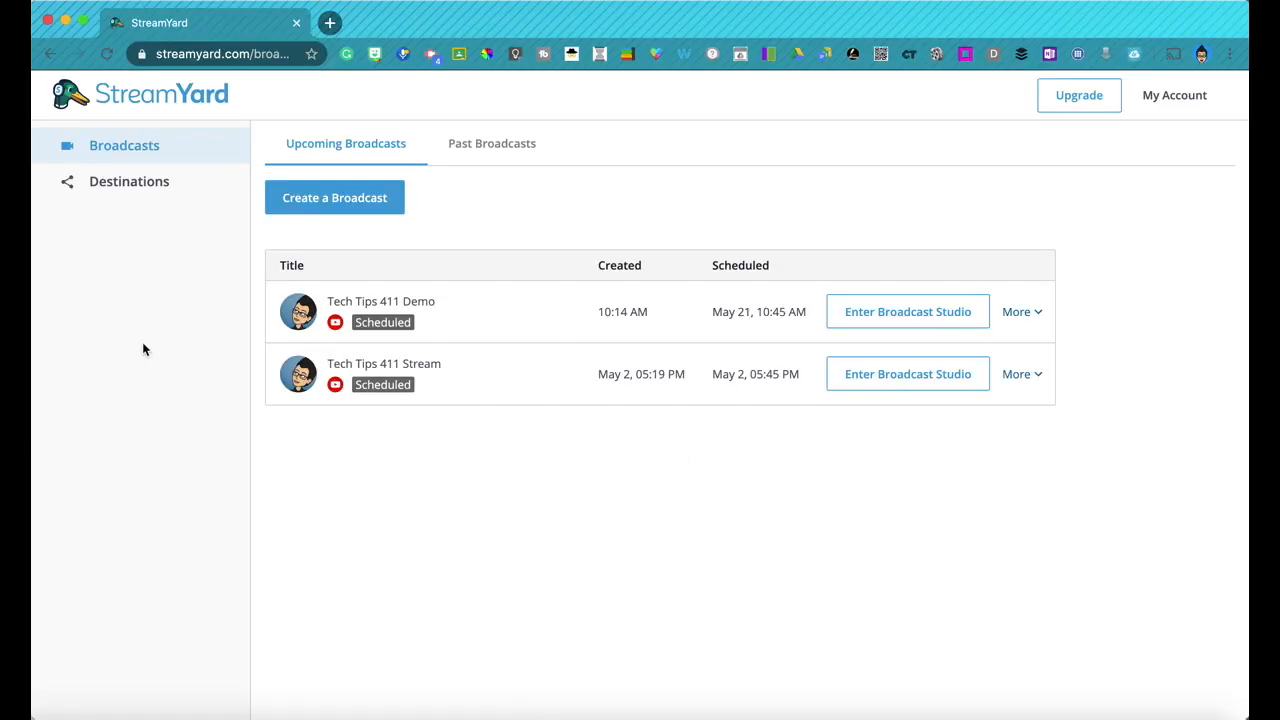
click(139, 190)
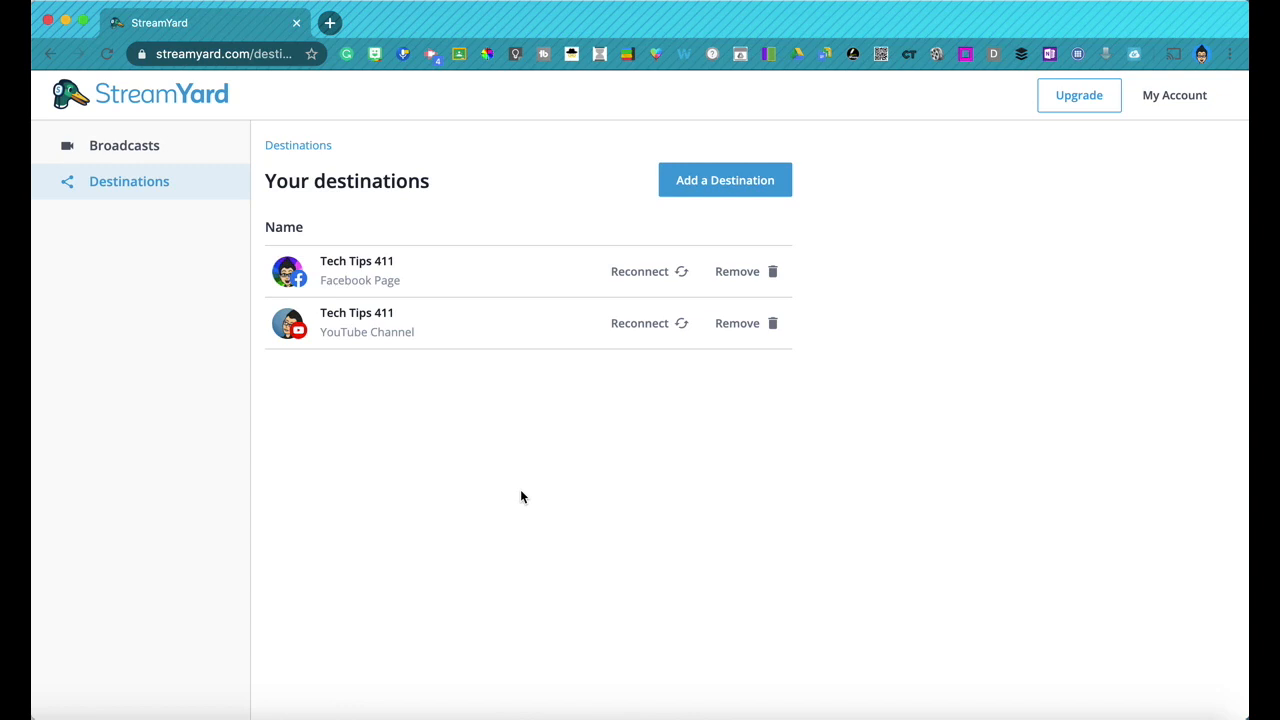
click(730, 182)
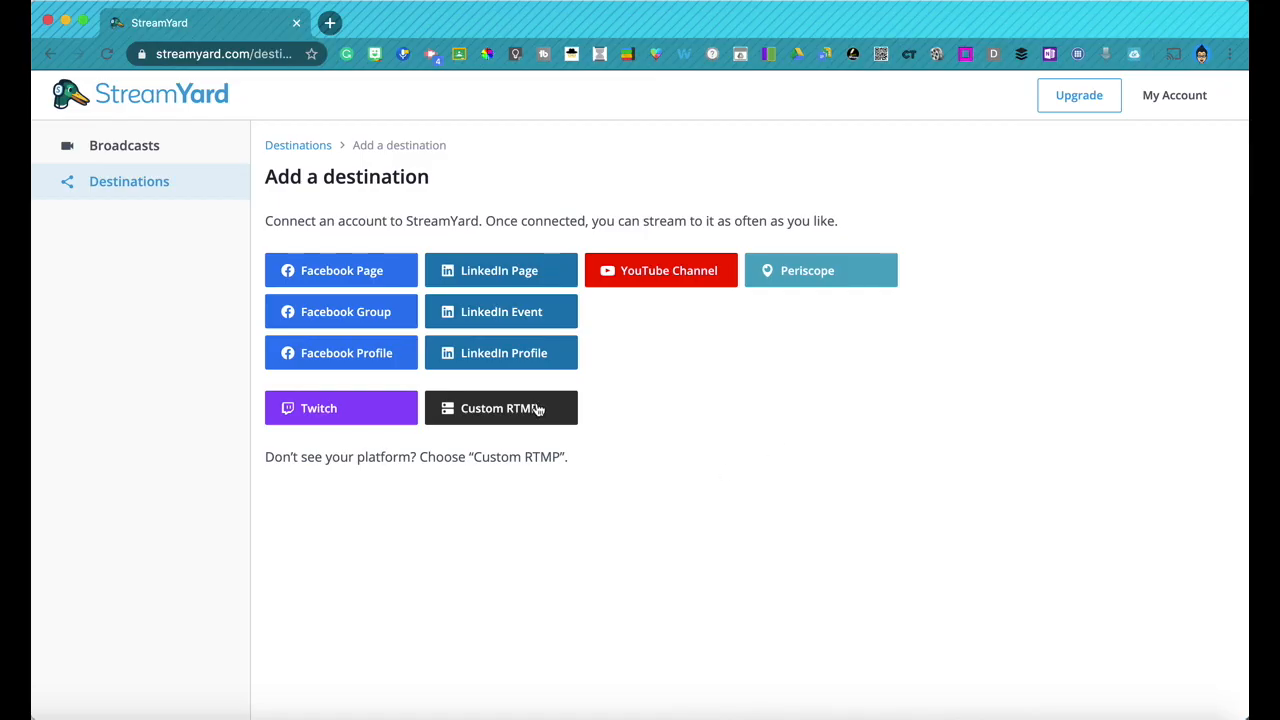
Start a new broadcast to the YouTube channel, titled "Tech Tips 411 Demo" with the description "Streamyard Demo"
click(106, 149)
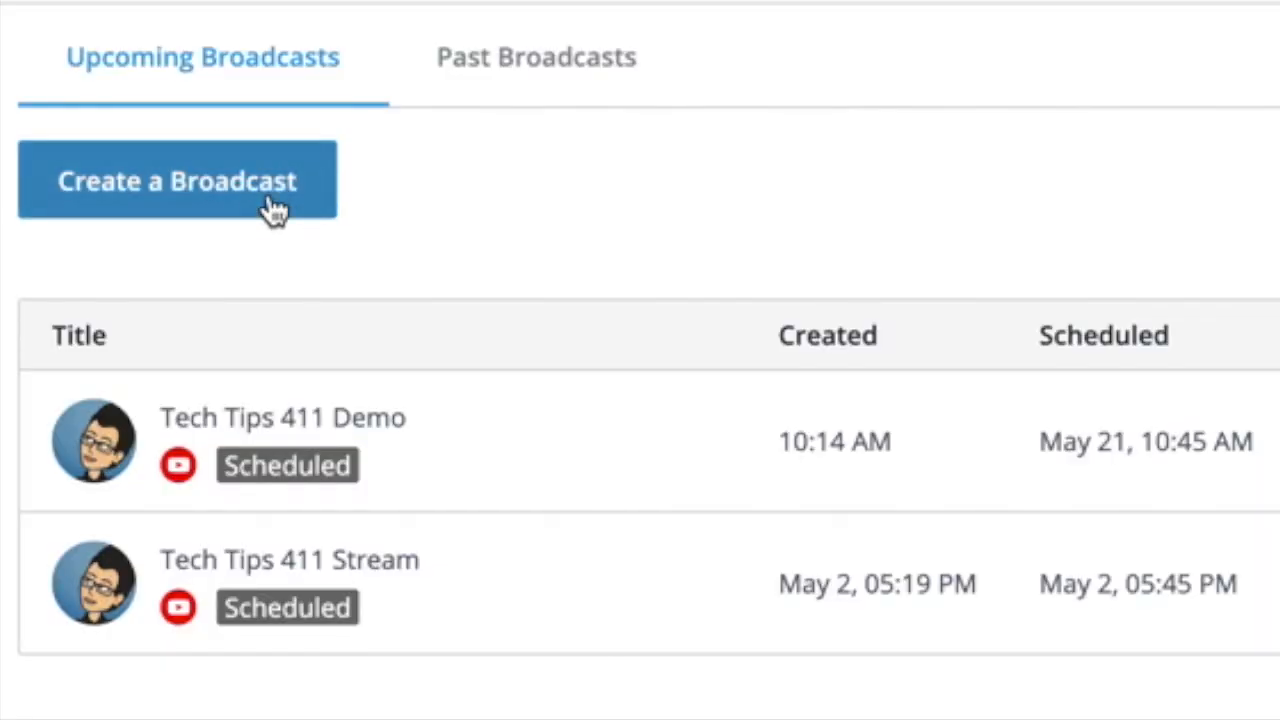
click(274, 208)
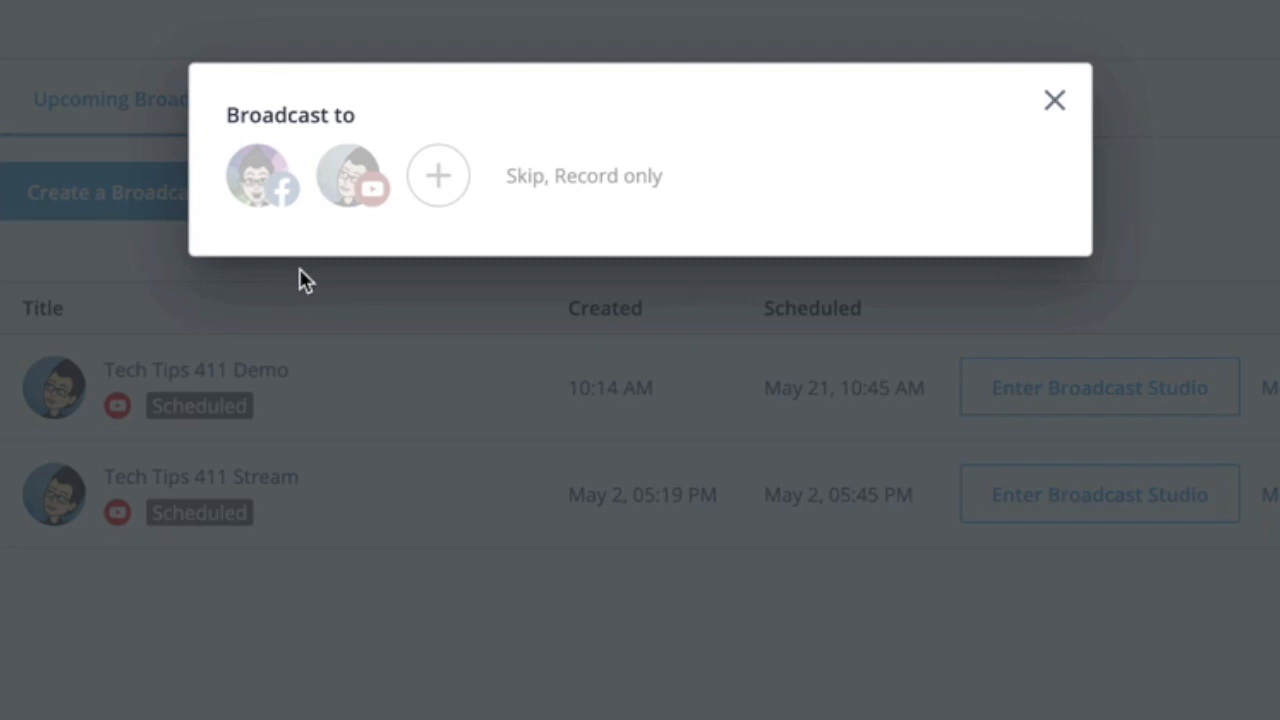
click(343, 201)
click(547, 308)
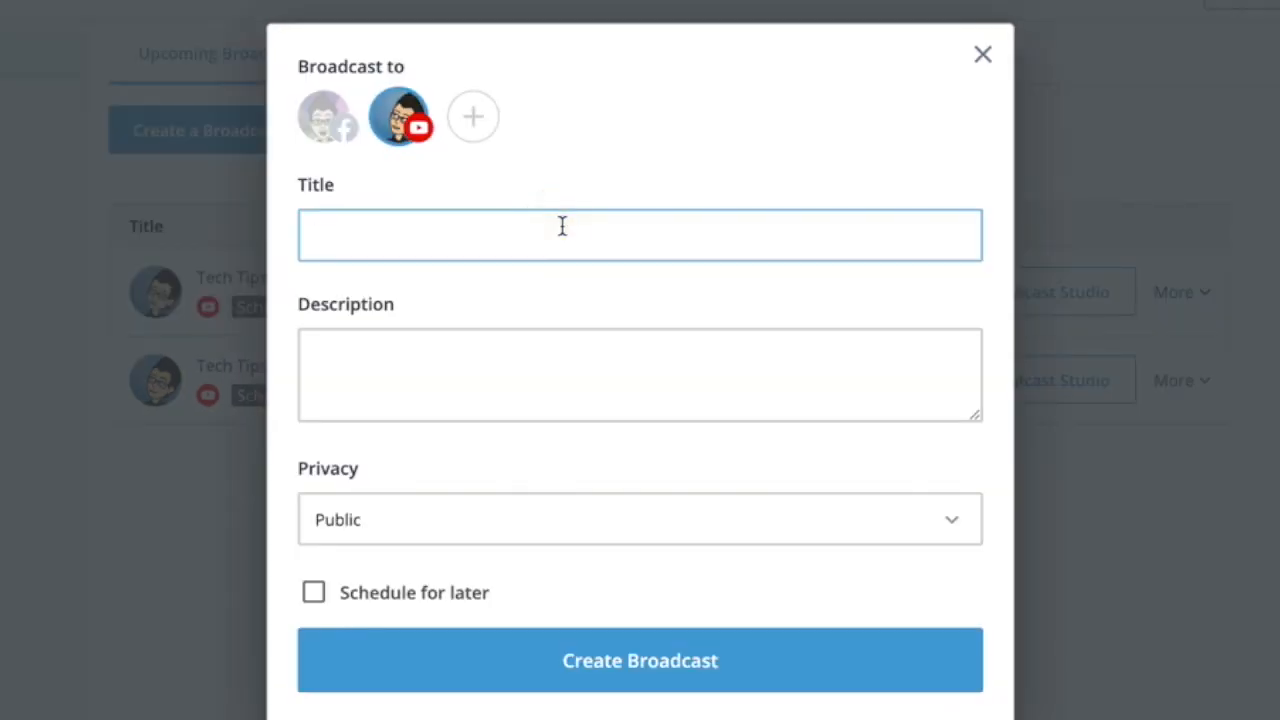
text(Tech Tips 411 Demo)
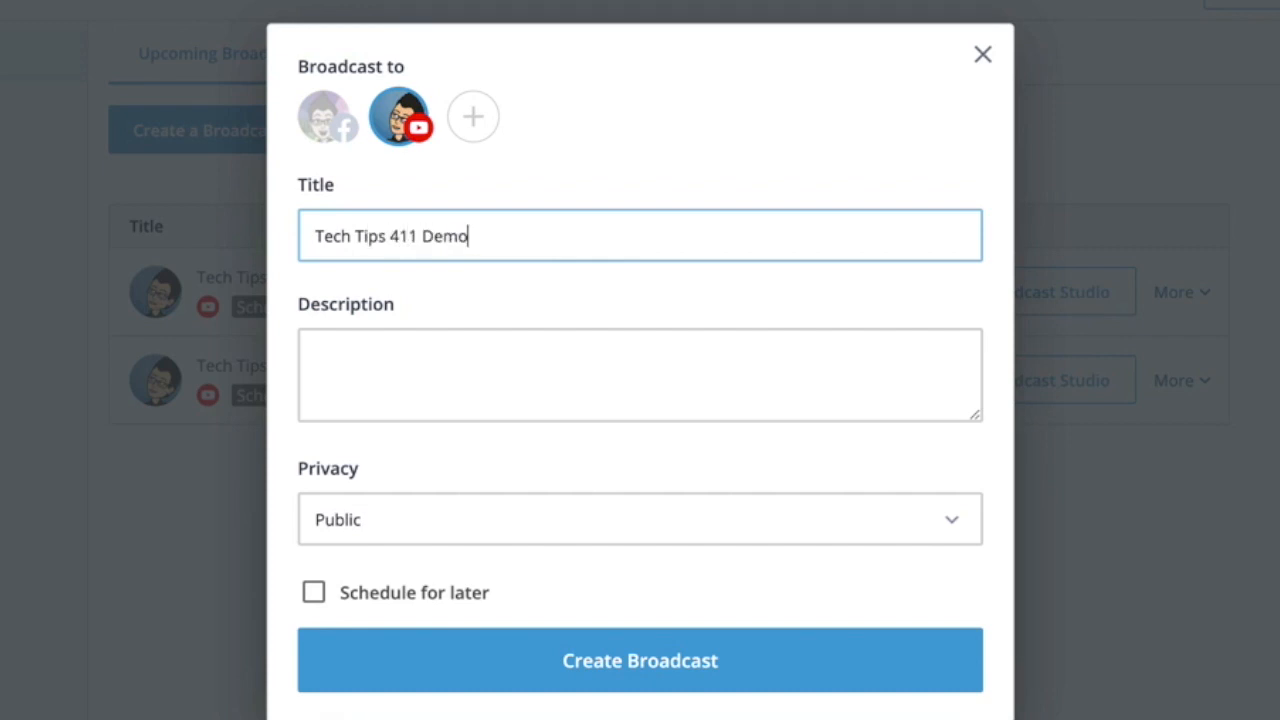
click(424, 382)
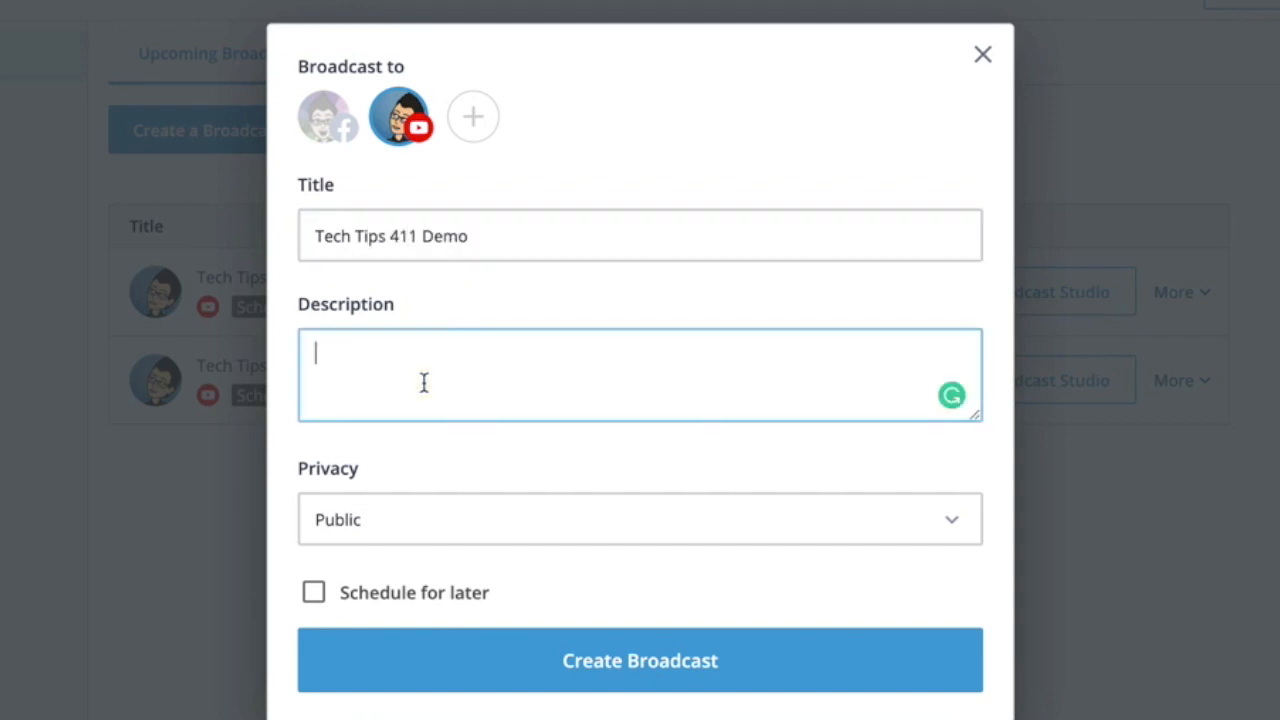
text(Streamyard Demo)
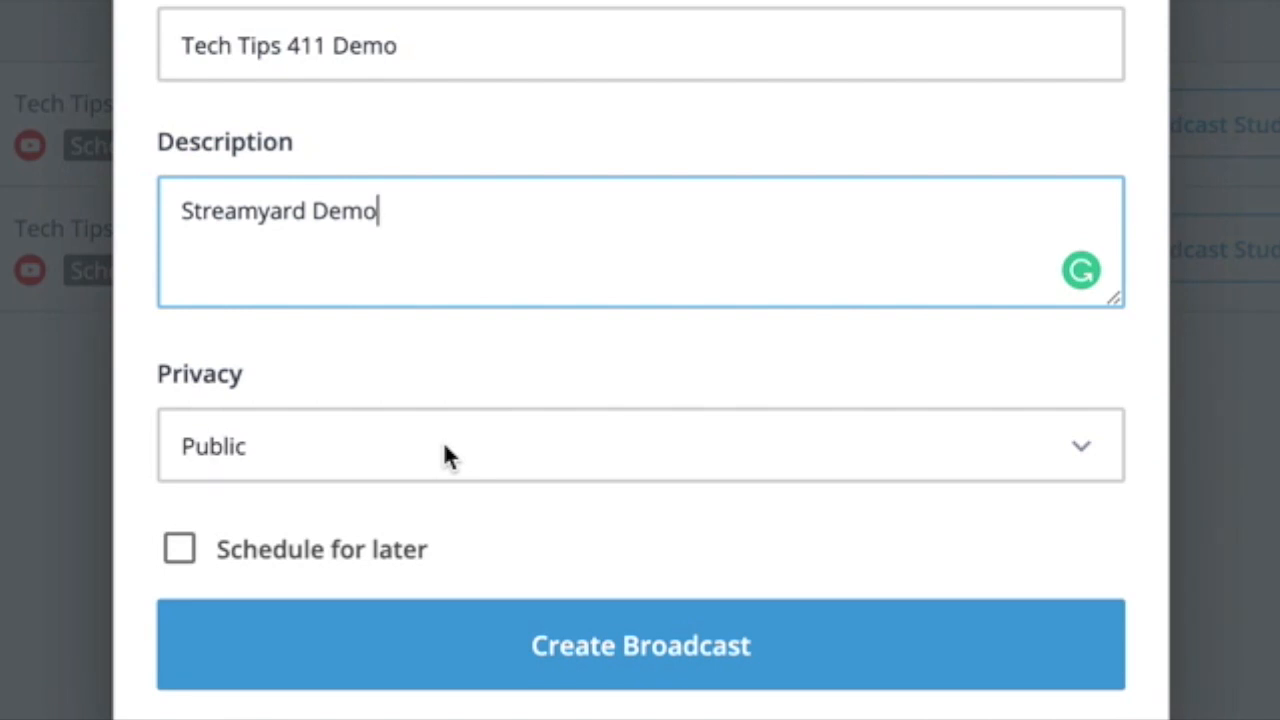
Set the broadcast's privacy to Unlisted and enable scheduling it for later
click(447, 455)
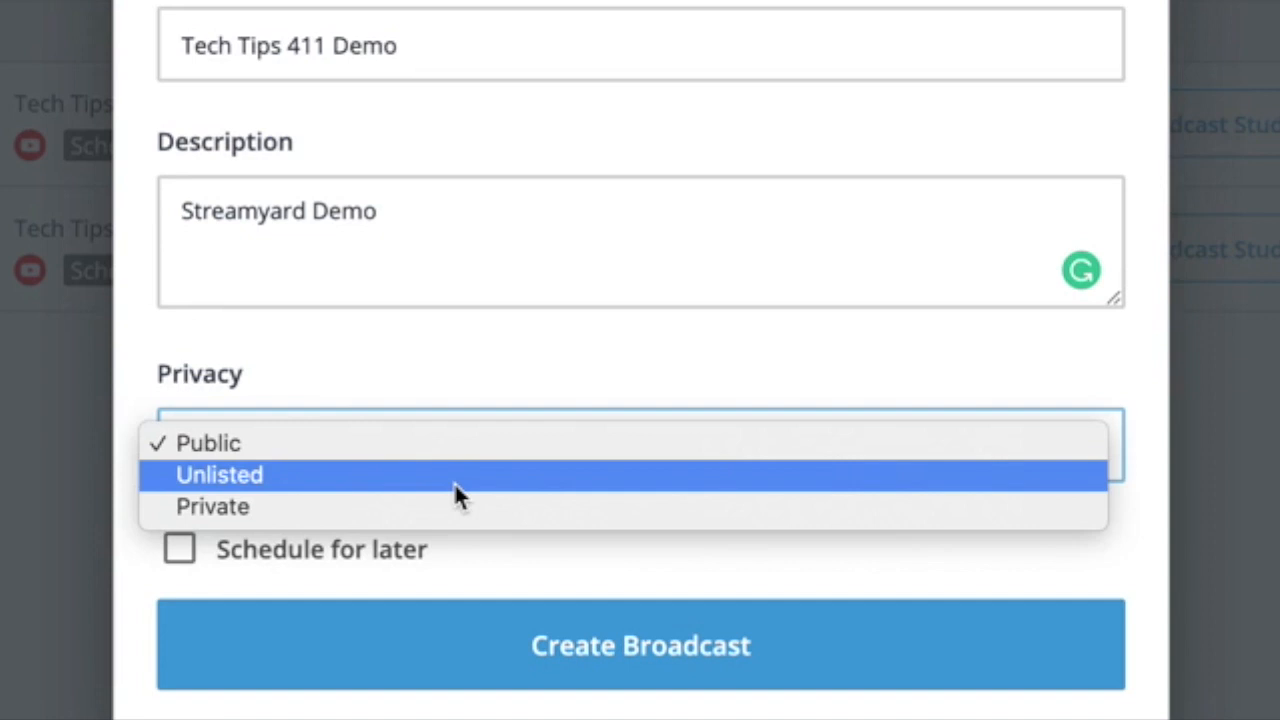
click(357, 476)
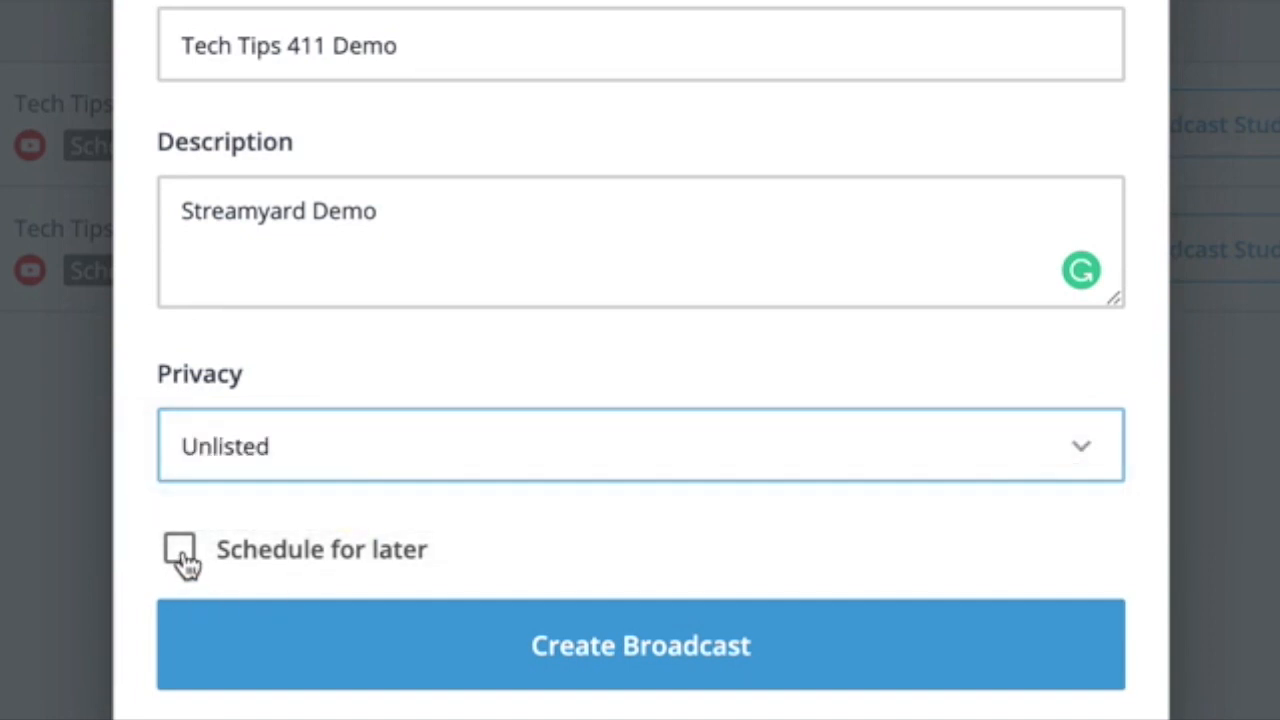
click(181, 551)
scroll(352, 576, down, 1)
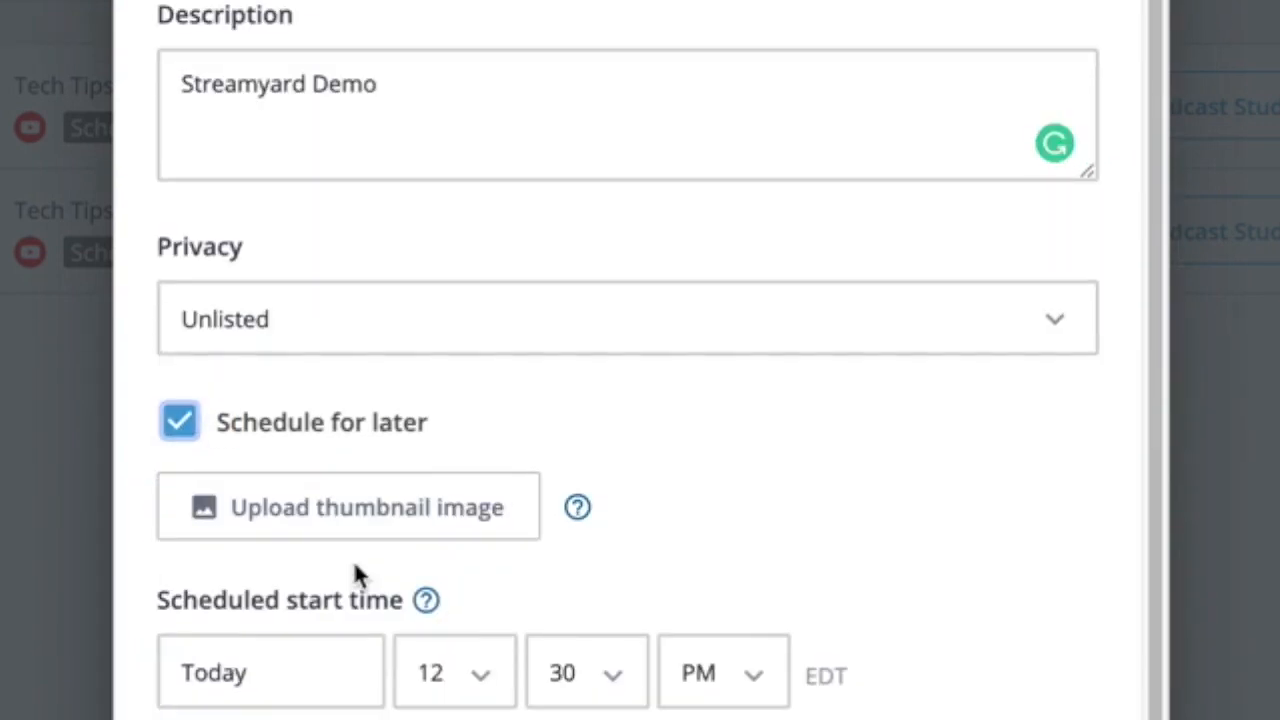
Upload "Getting Started with Streamyard.png" as the broadcast's thumbnail and apply it without repositioning
click(371, 522)
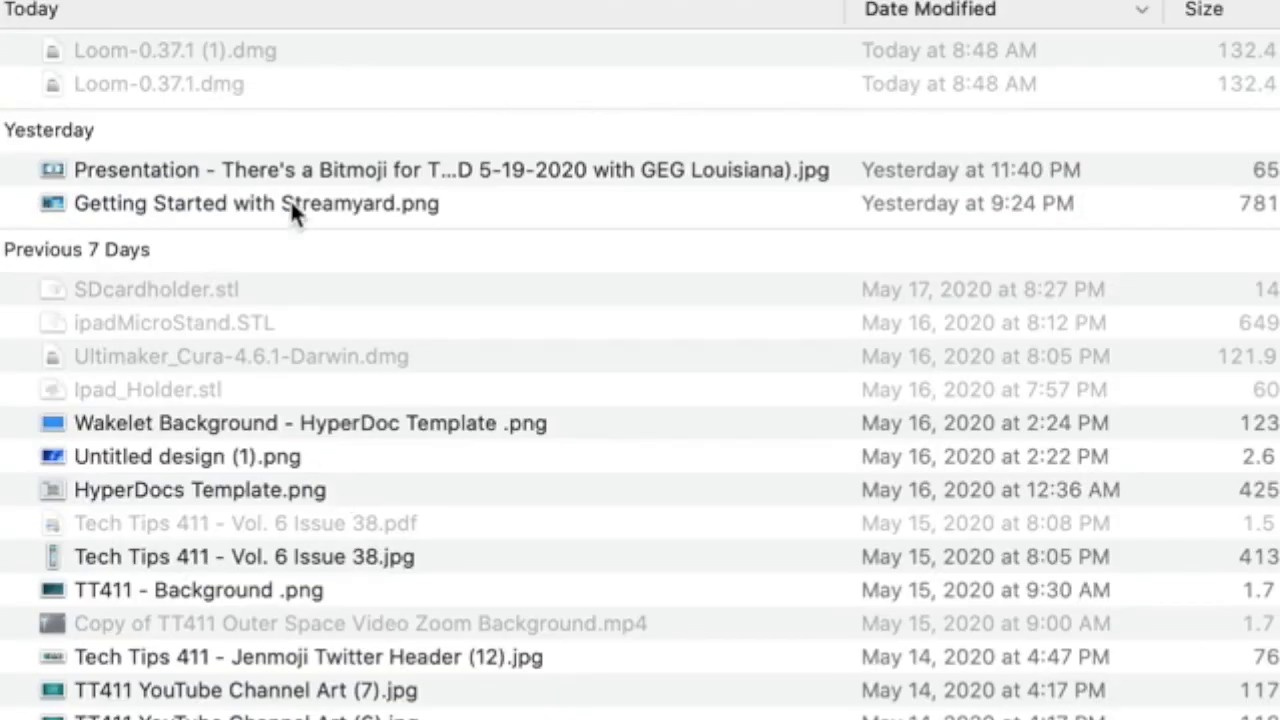
double_click(290, 199)
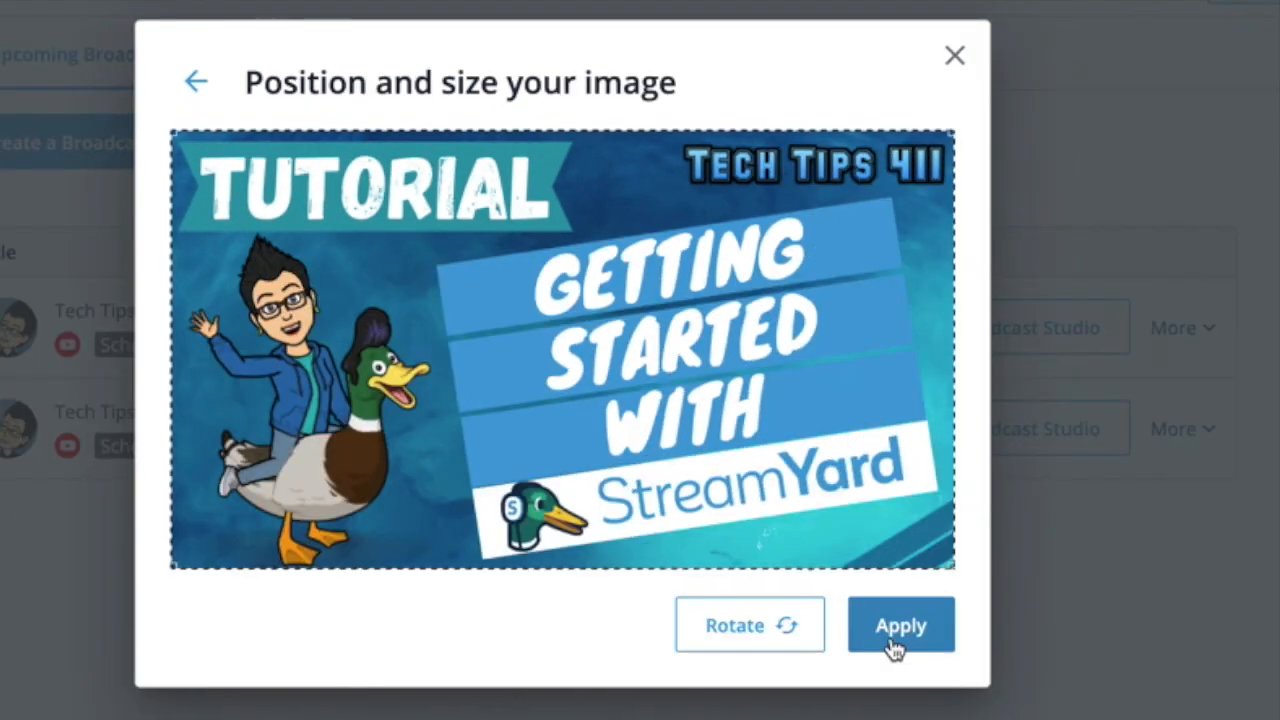
click(897, 628)
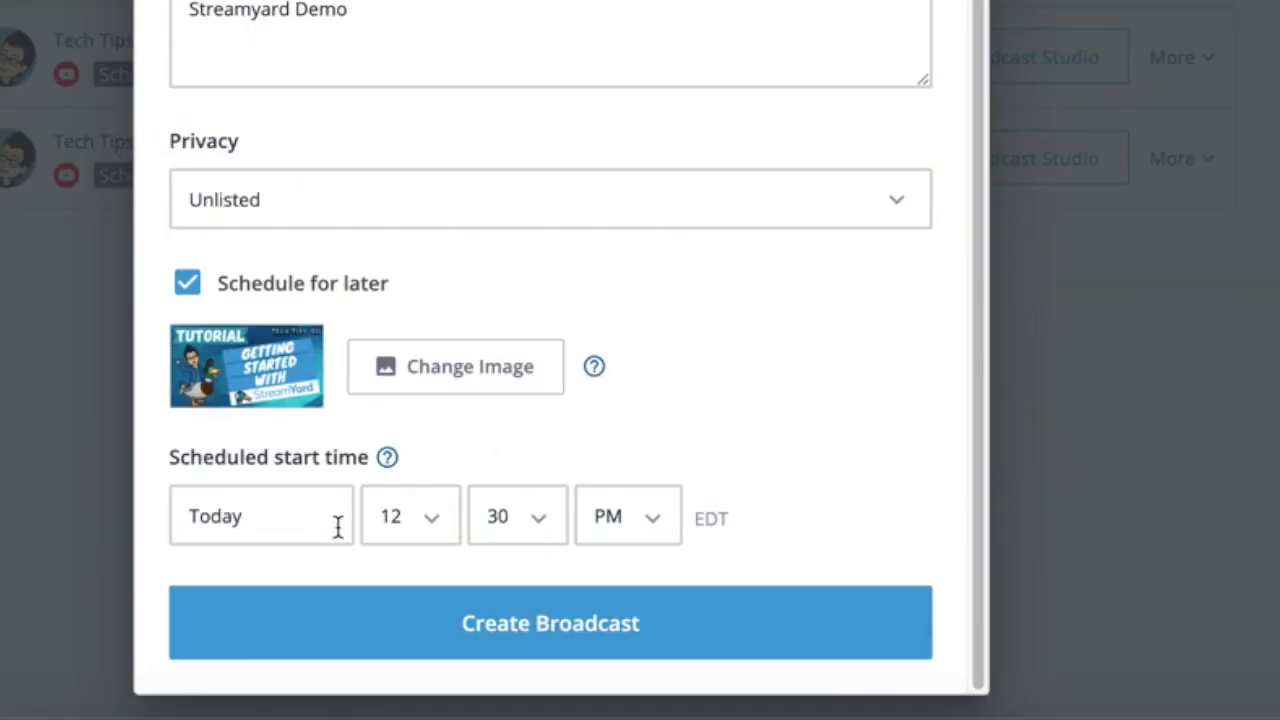
Set the scheduled start date to May 20, 2020 and create the broadcast
click(338, 527)
click(266, 345)
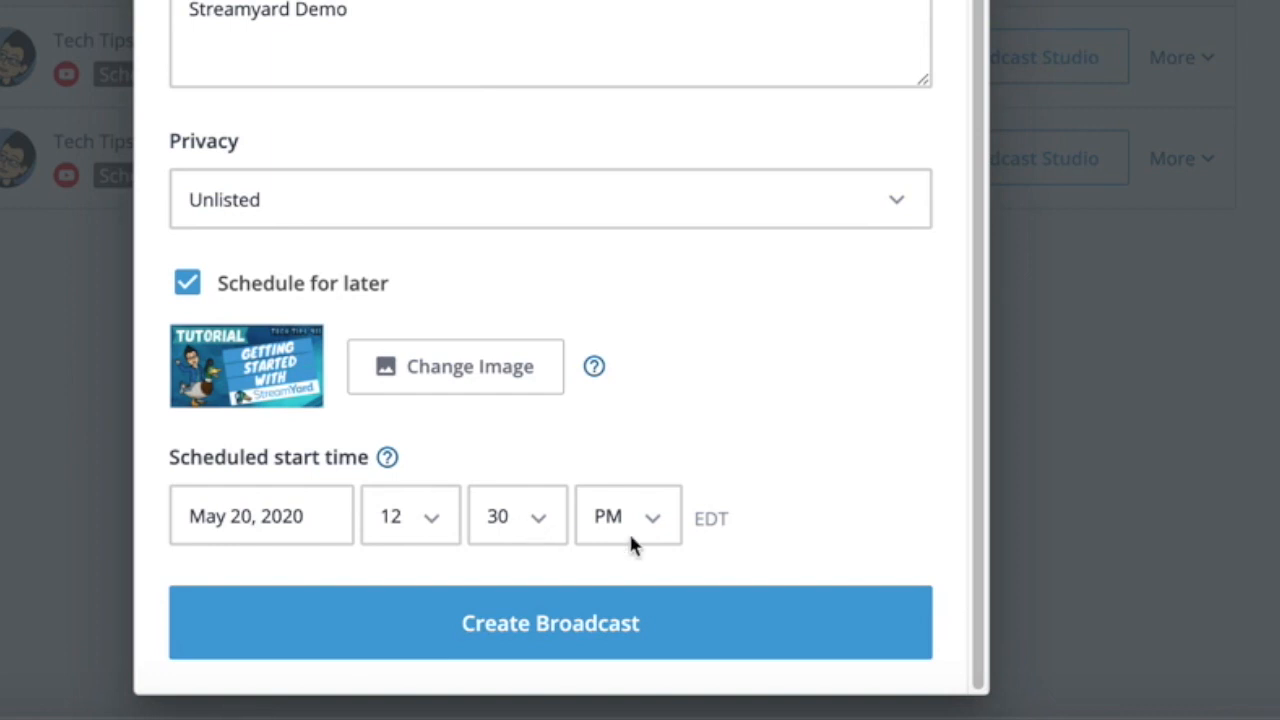
click(598, 630)
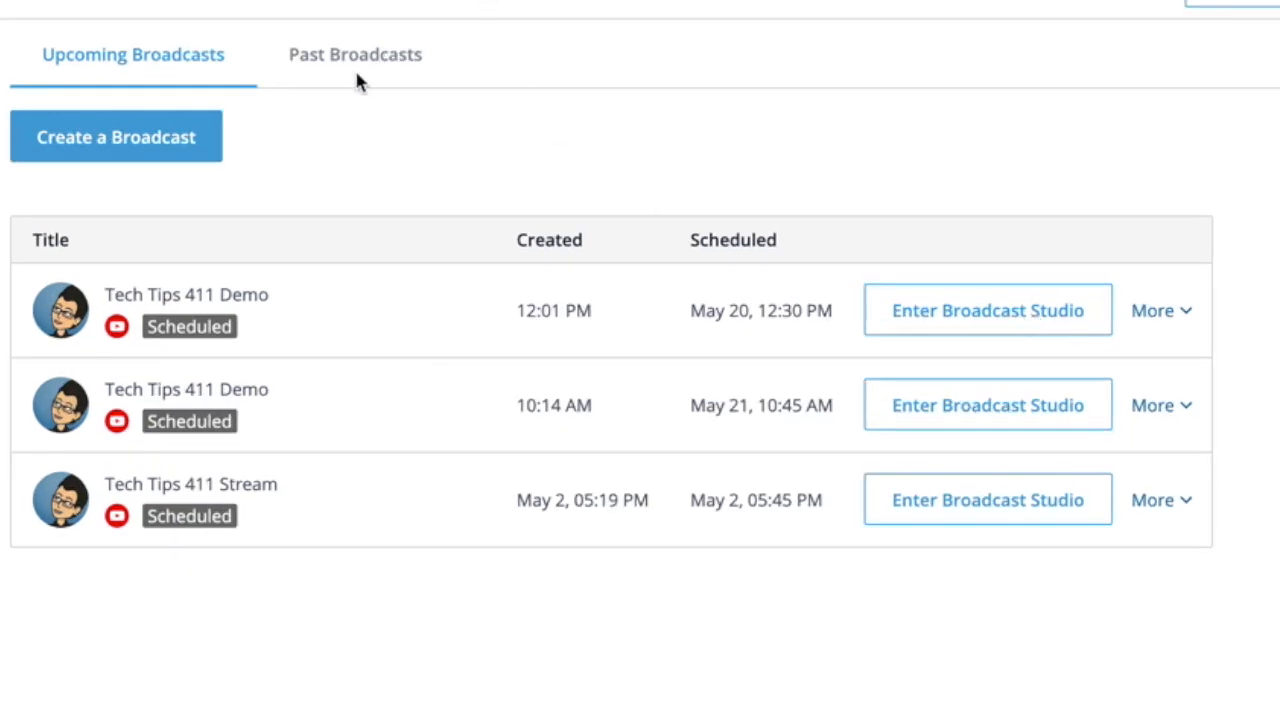
Check the list of past broadcasts and return to the upcoming ones
click(362, 66)
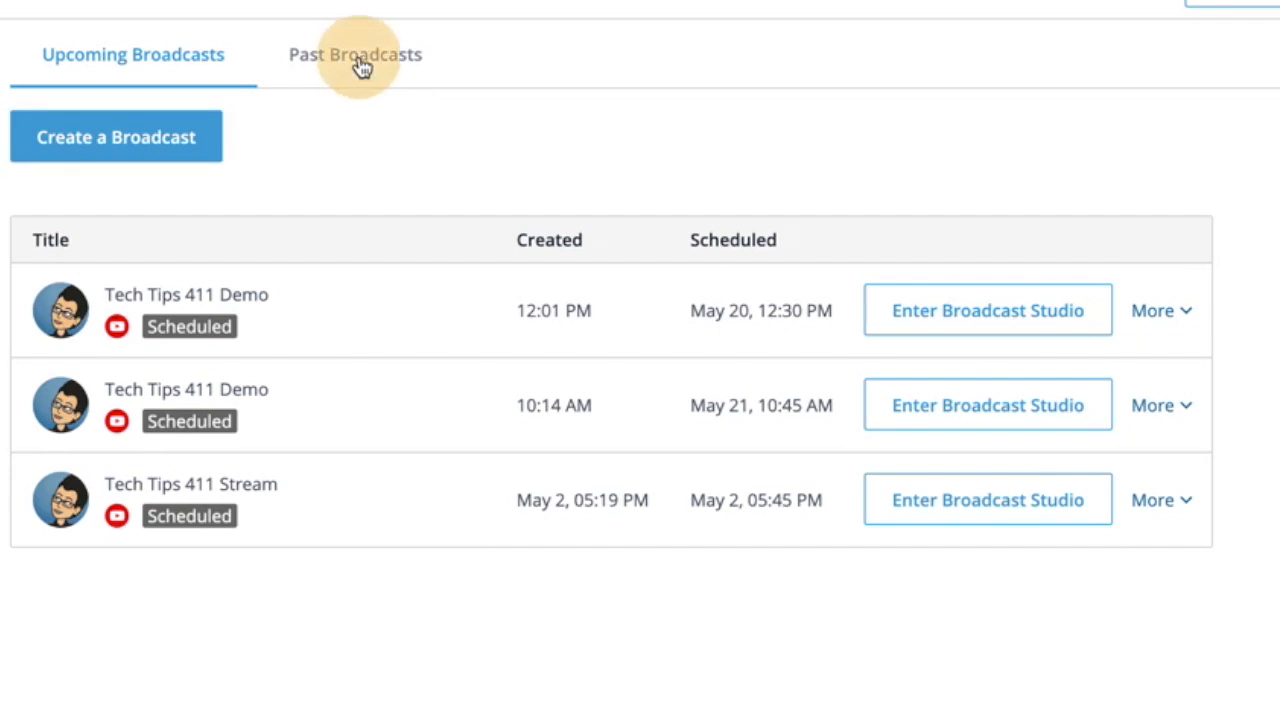
click(165, 68)
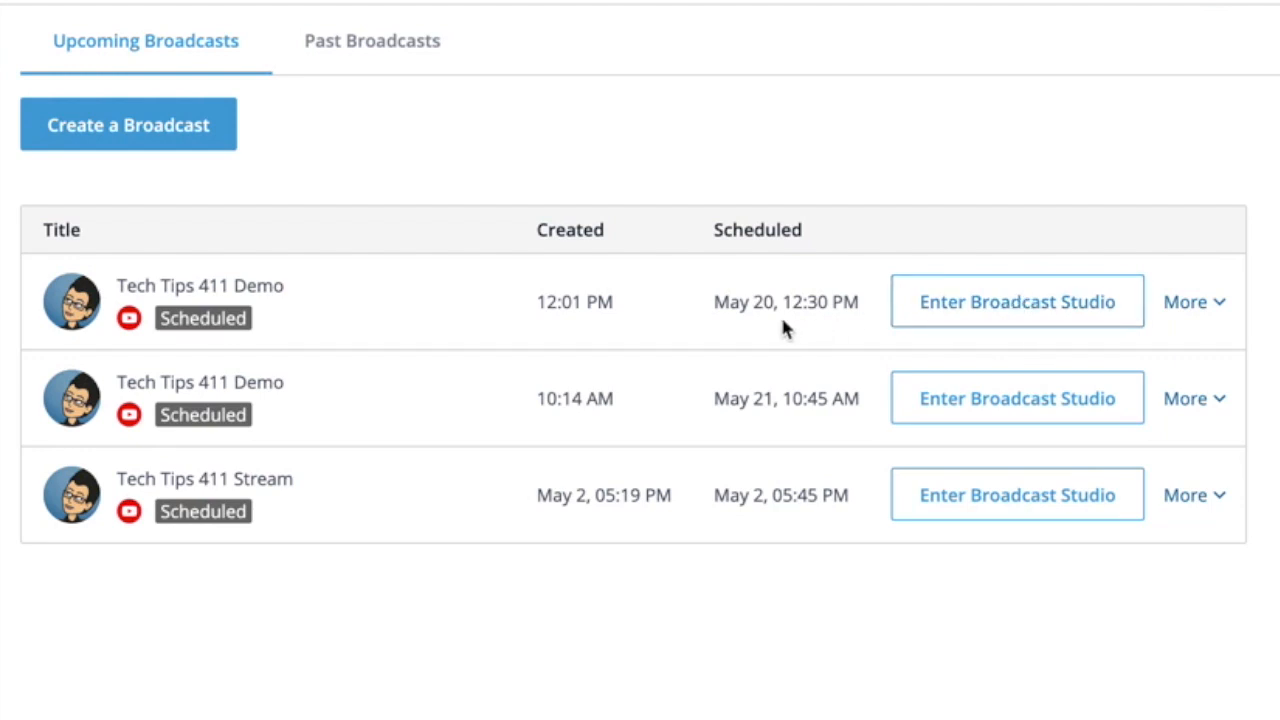
Enter the studio of the May 20, 12:30 PM broadcast, testing the camera off and on, and add the camera feed to the stream
click(983, 313)
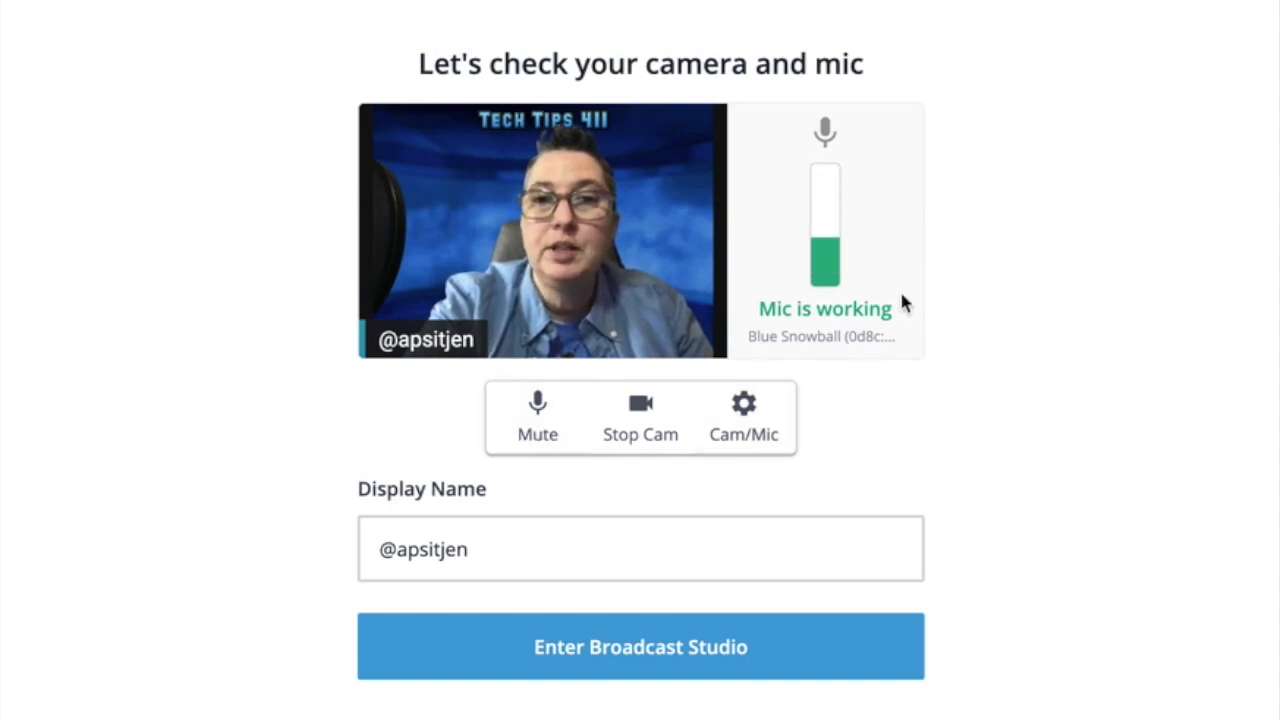
click(640, 432)
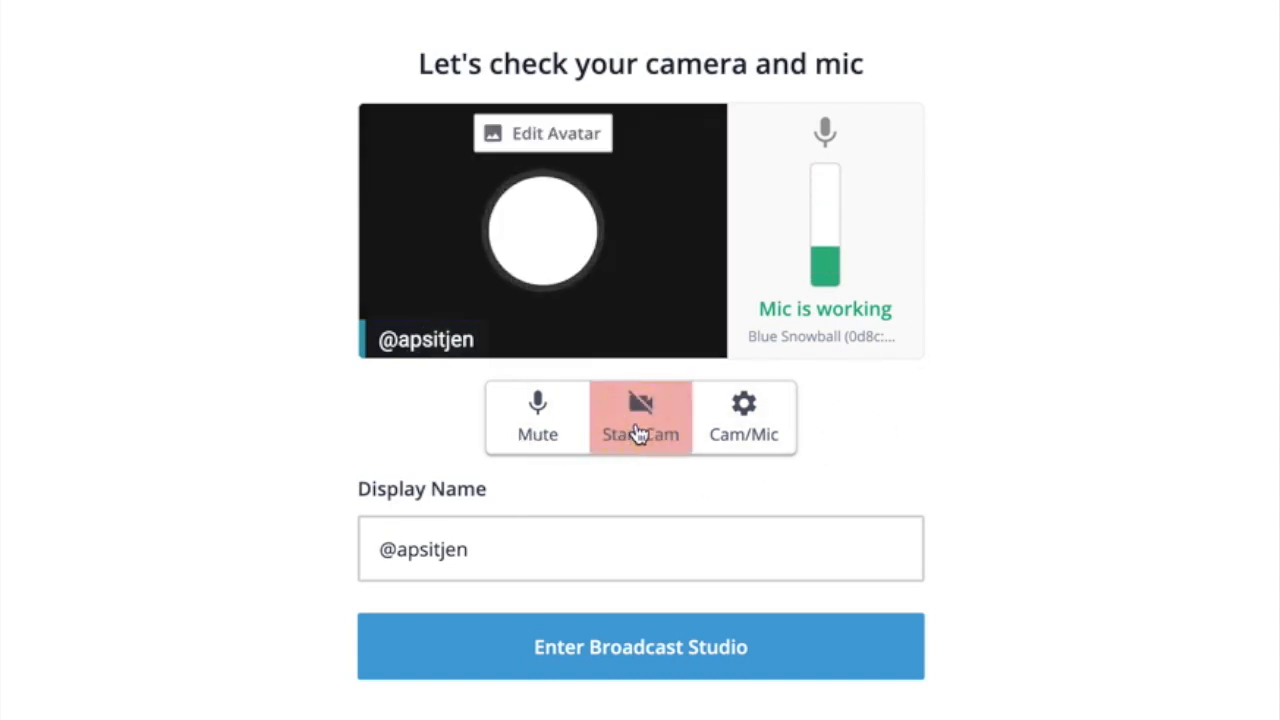
click(667, 424)
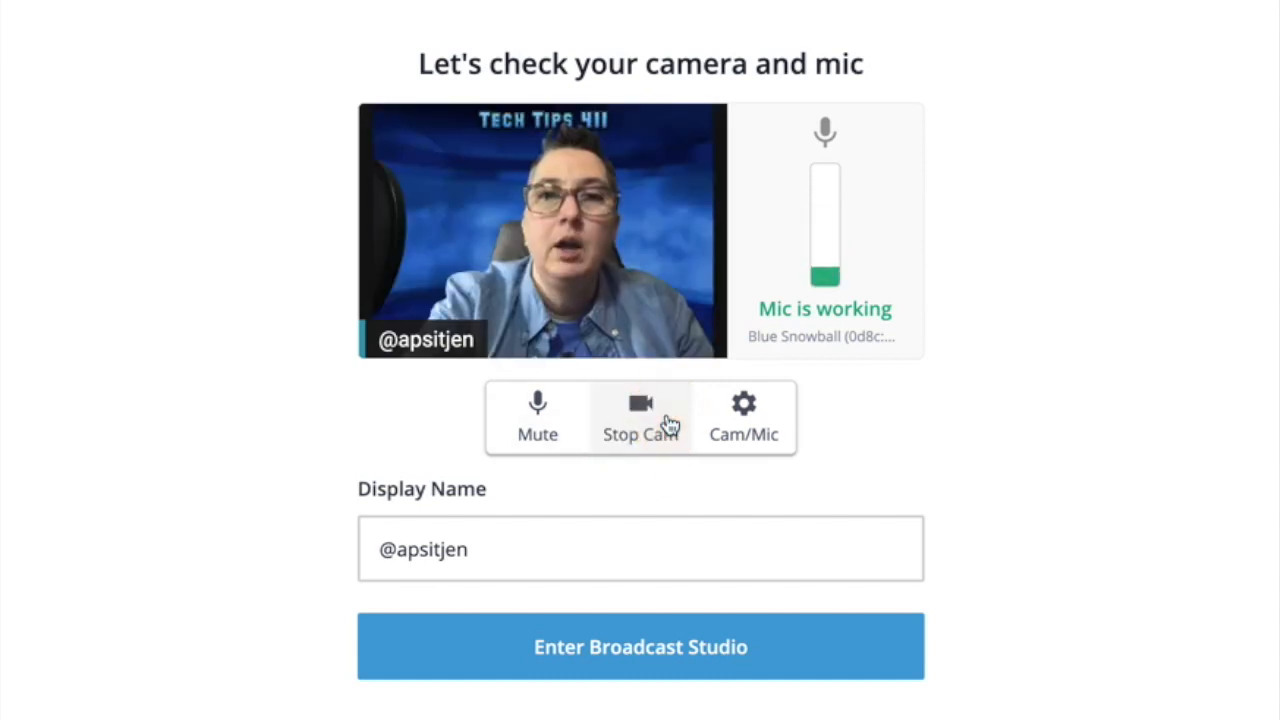
click(751, 634)
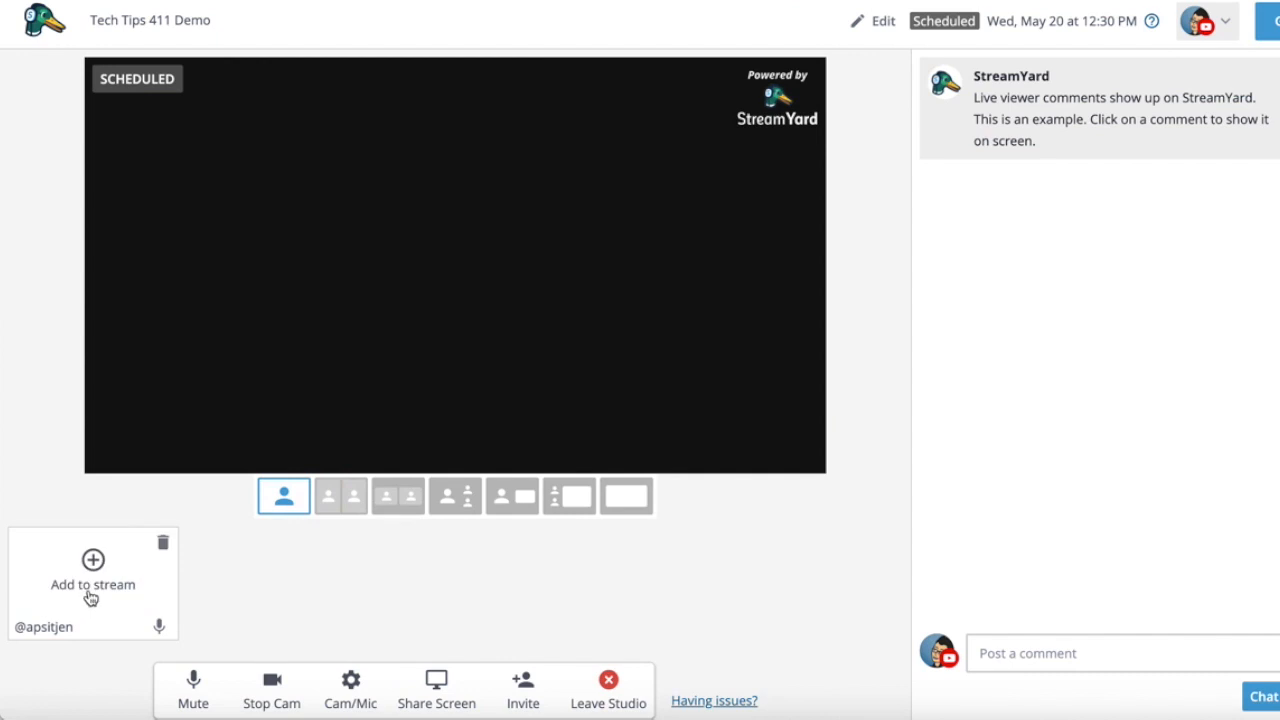
click(93, 584)
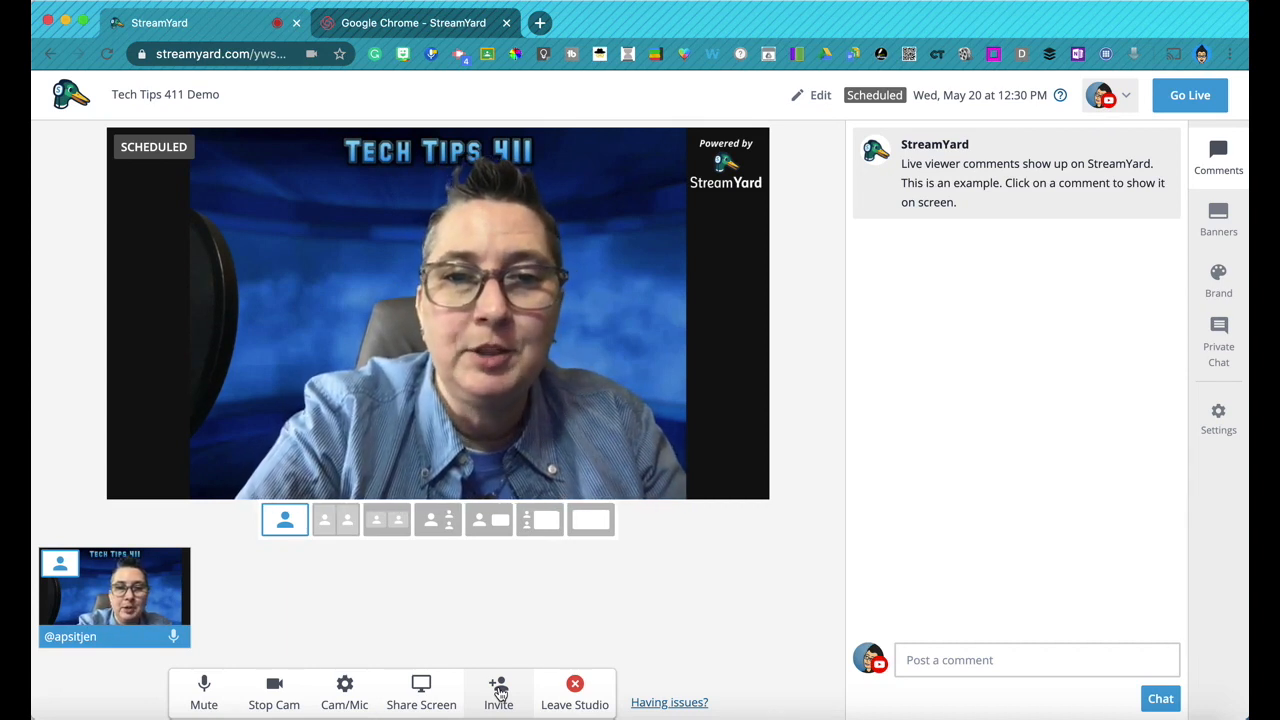
View the guest link for inviting people to the broadcast studio and close it
click(500, 690)
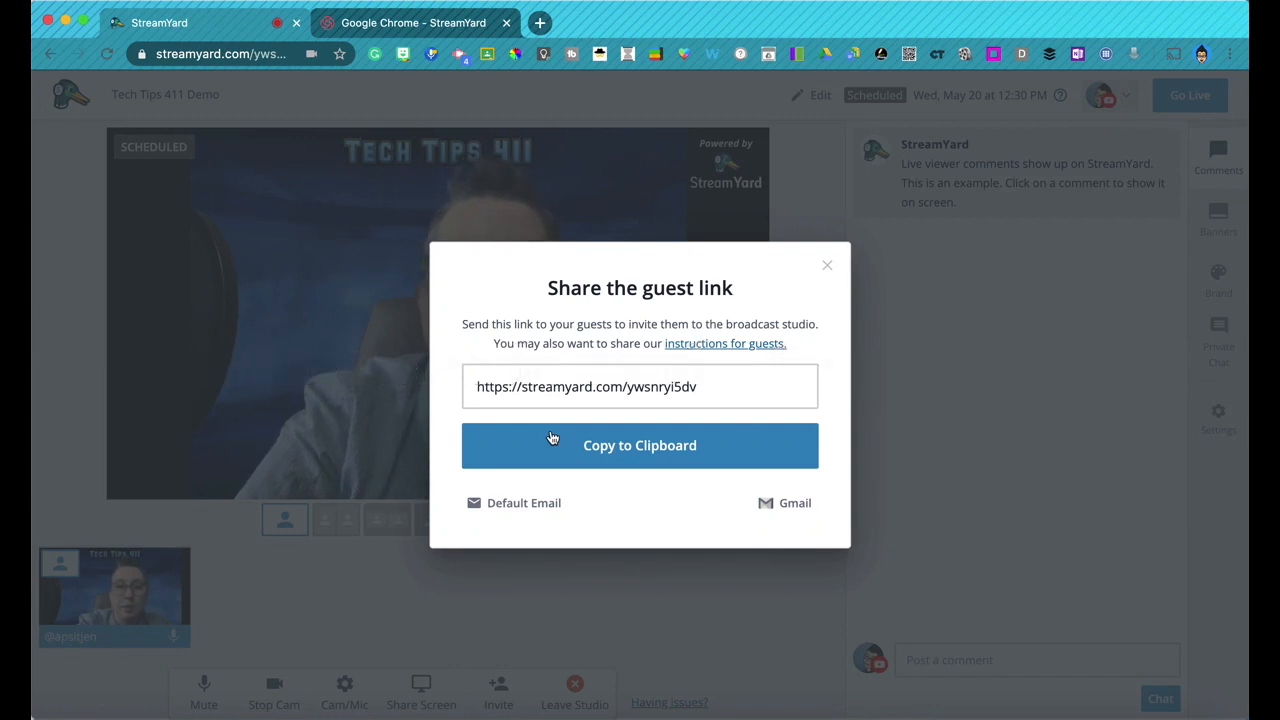
click(828, 266)
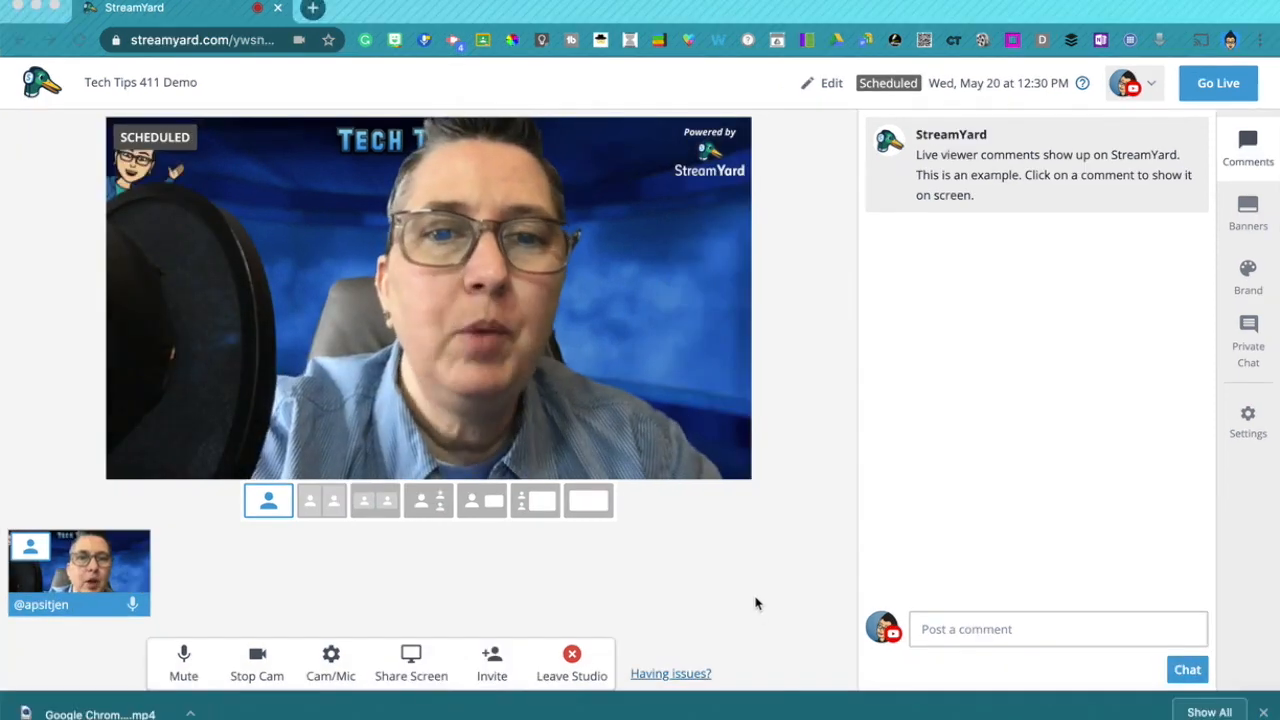
Share the entire Screen 2, which shows the Bitmoji presentation, in the broadcast studio
click(419, 661)
click(418, 661)
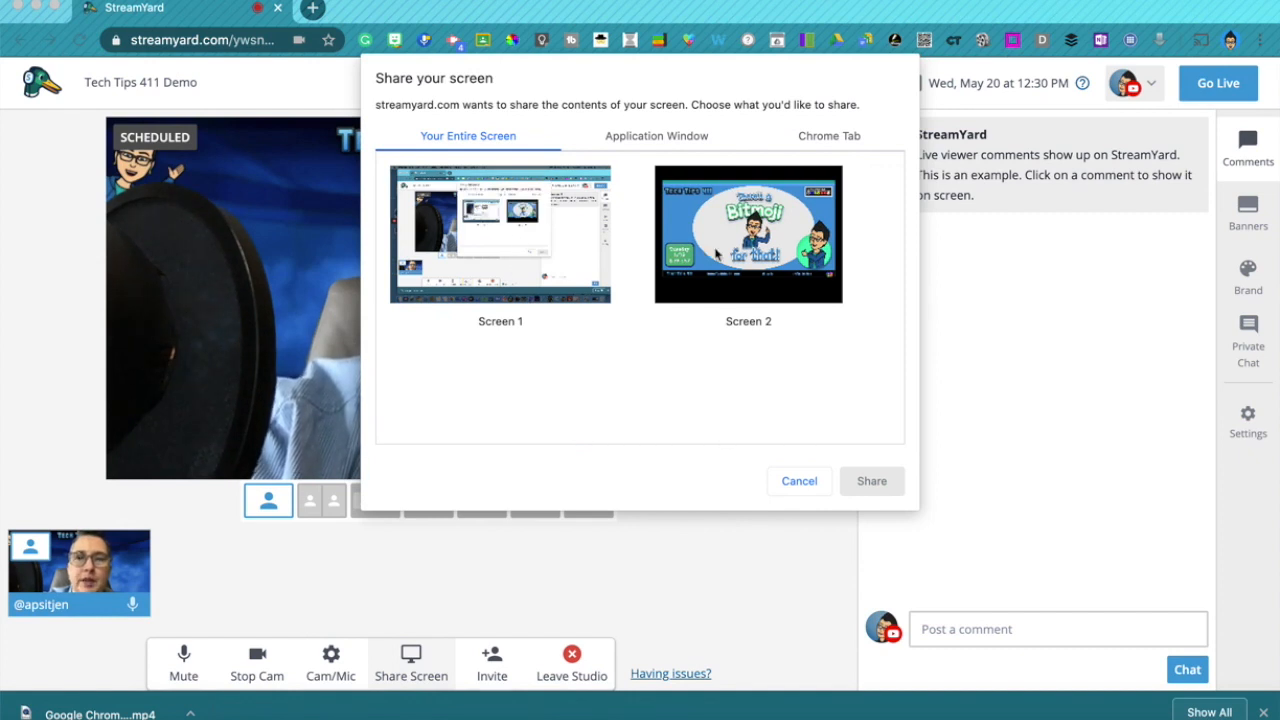
click(745, 248)
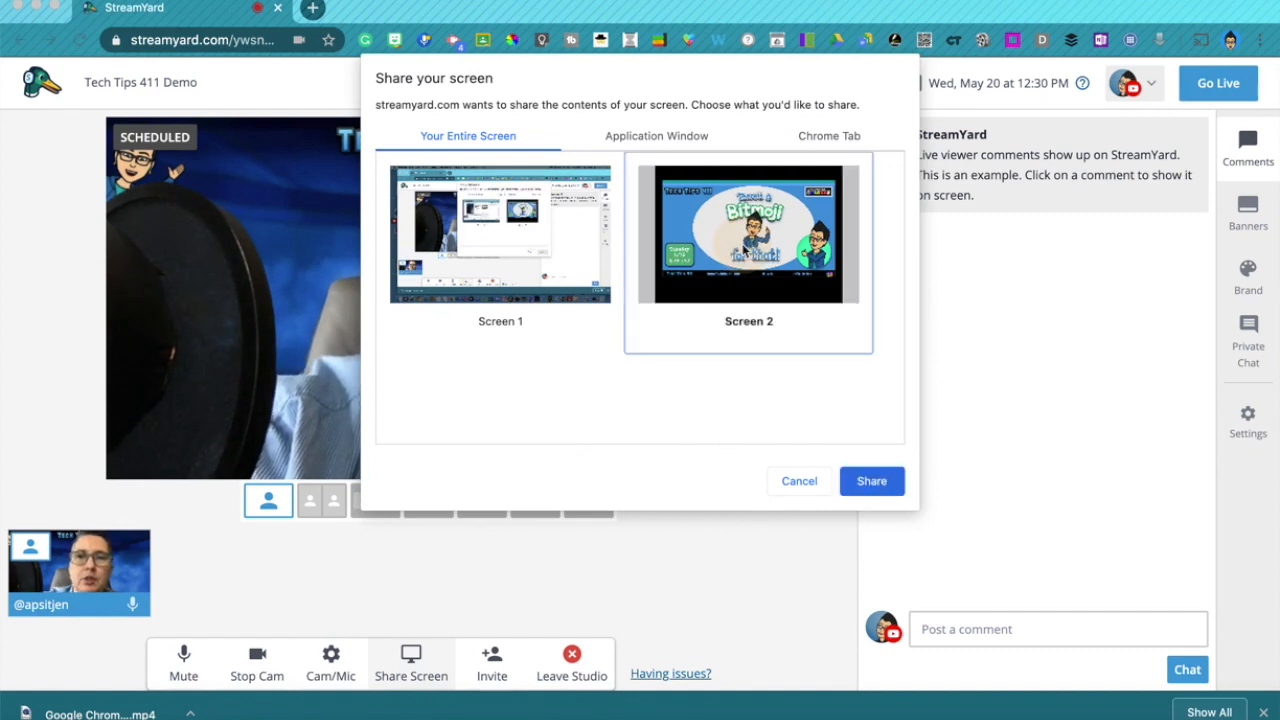
click(874, 484)
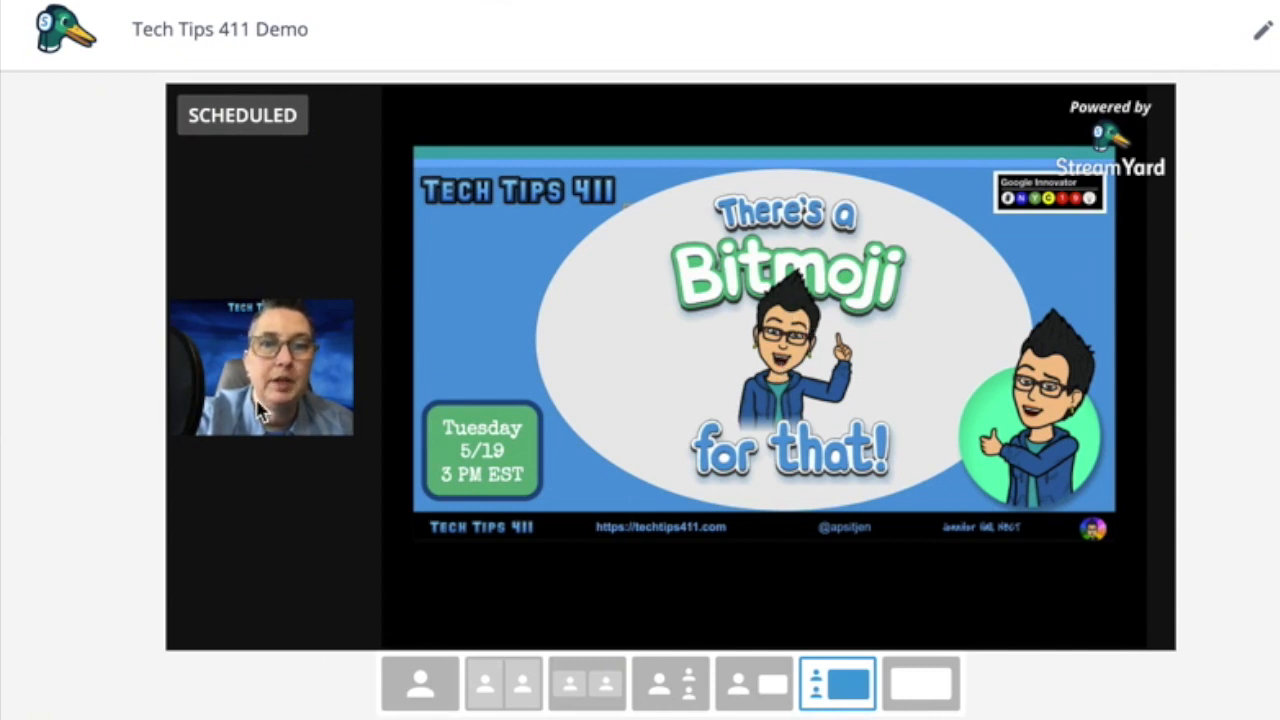
Try the stream layout with a large camera beside a small shared screen, followed by the shared-screen-only layout
click(765, 705)
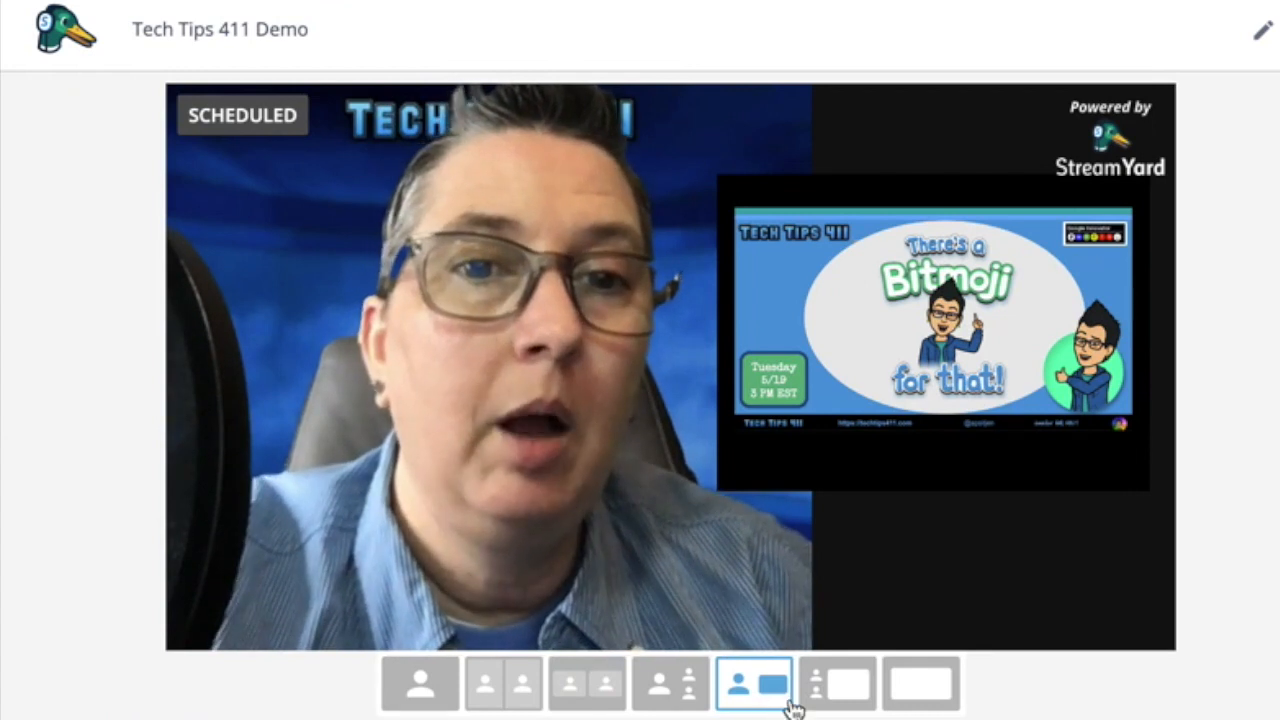
click(920, 704)
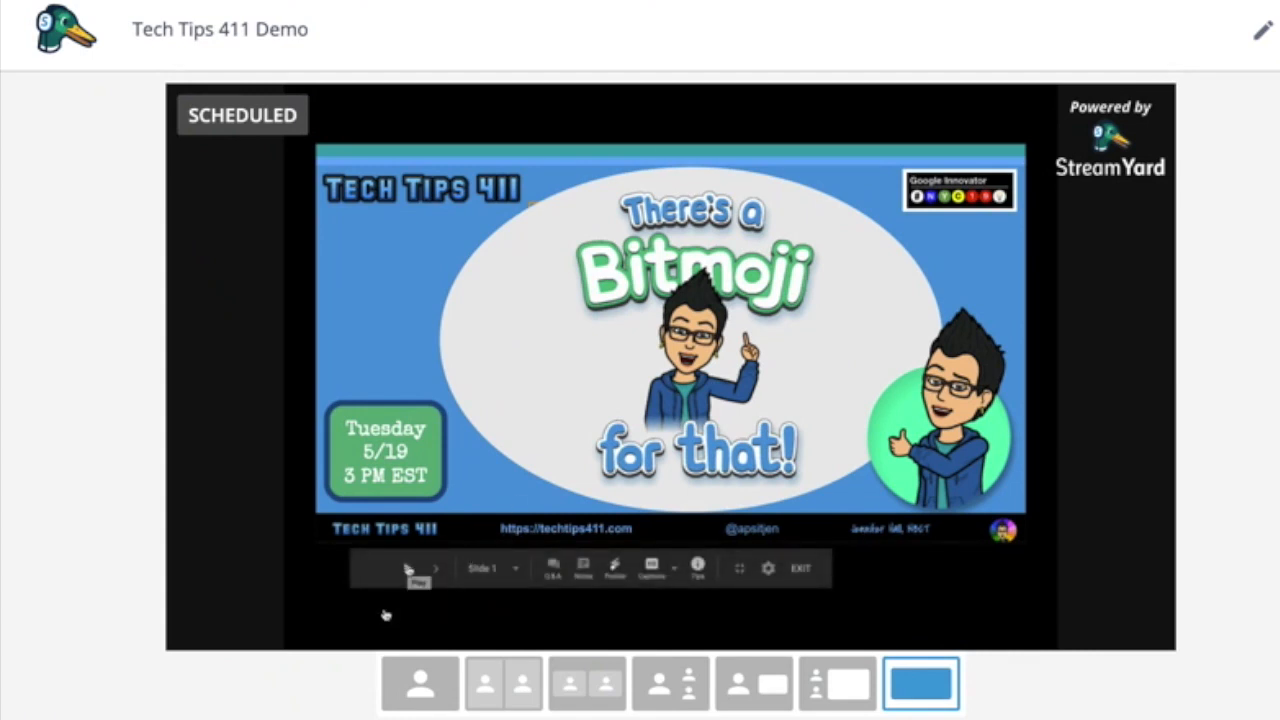
Advance the shared presentation to its next slide and switch to the layout with a small camera beside the large shared screen
click(436, 570)
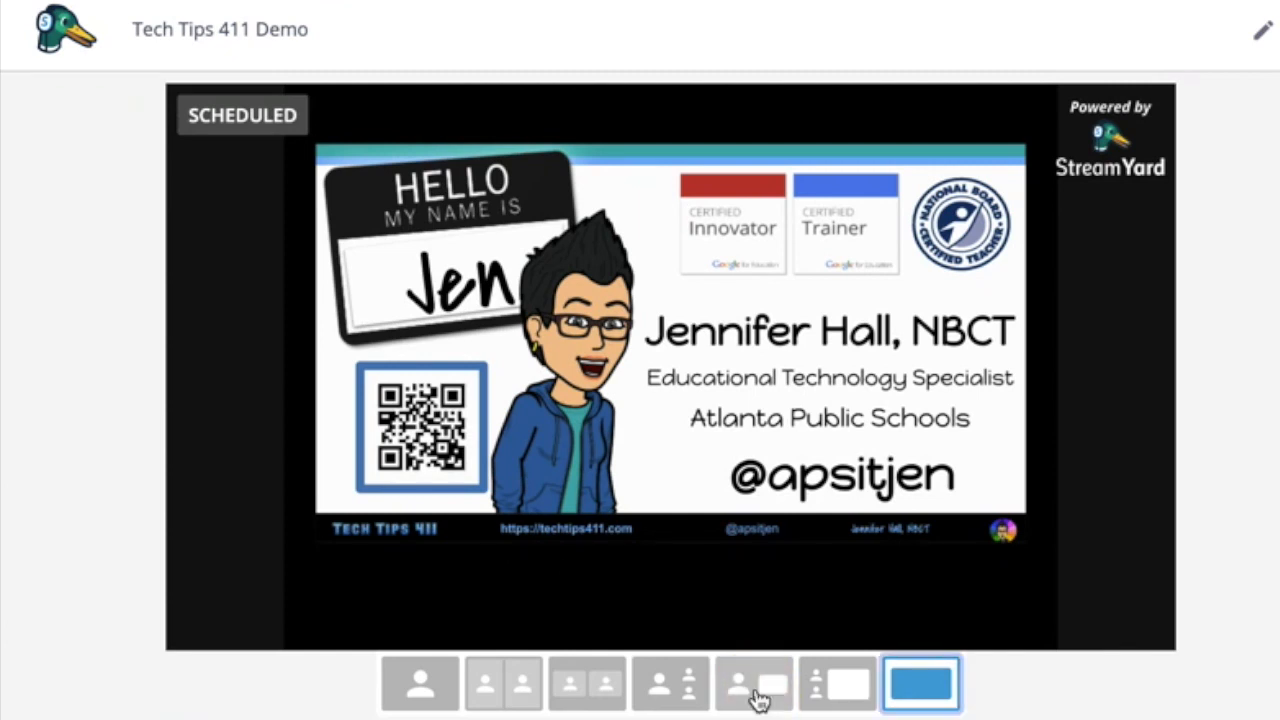
click(834, 700)
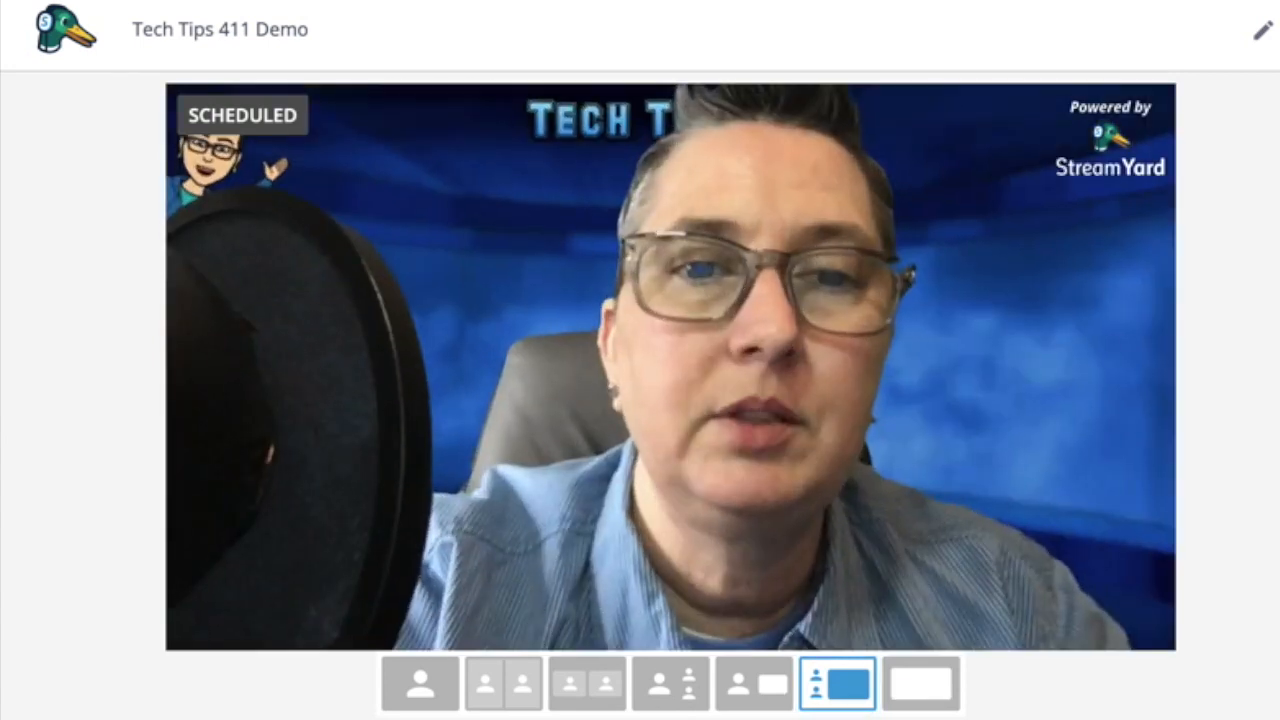
Share the Chrome tab containing the "There's a Bitmoji for That!" presentation in the studio, with audio sharing enabled
click(480, 686)
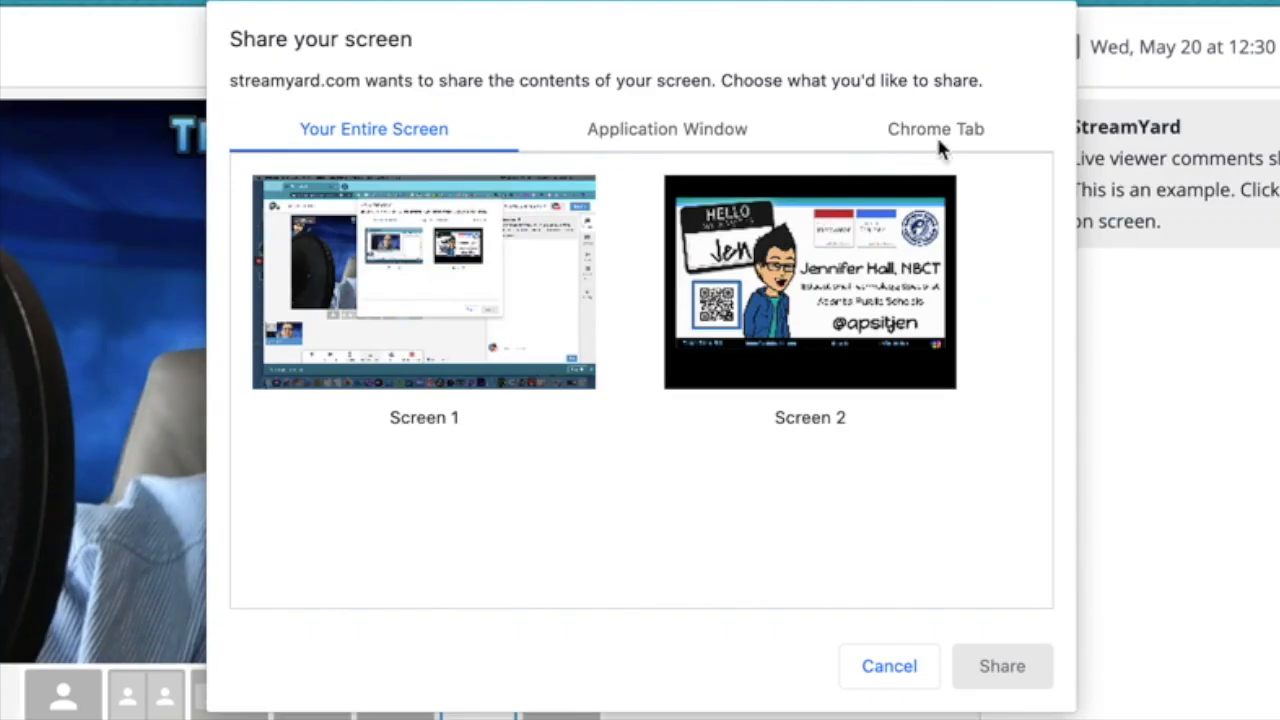
click(958, 87)
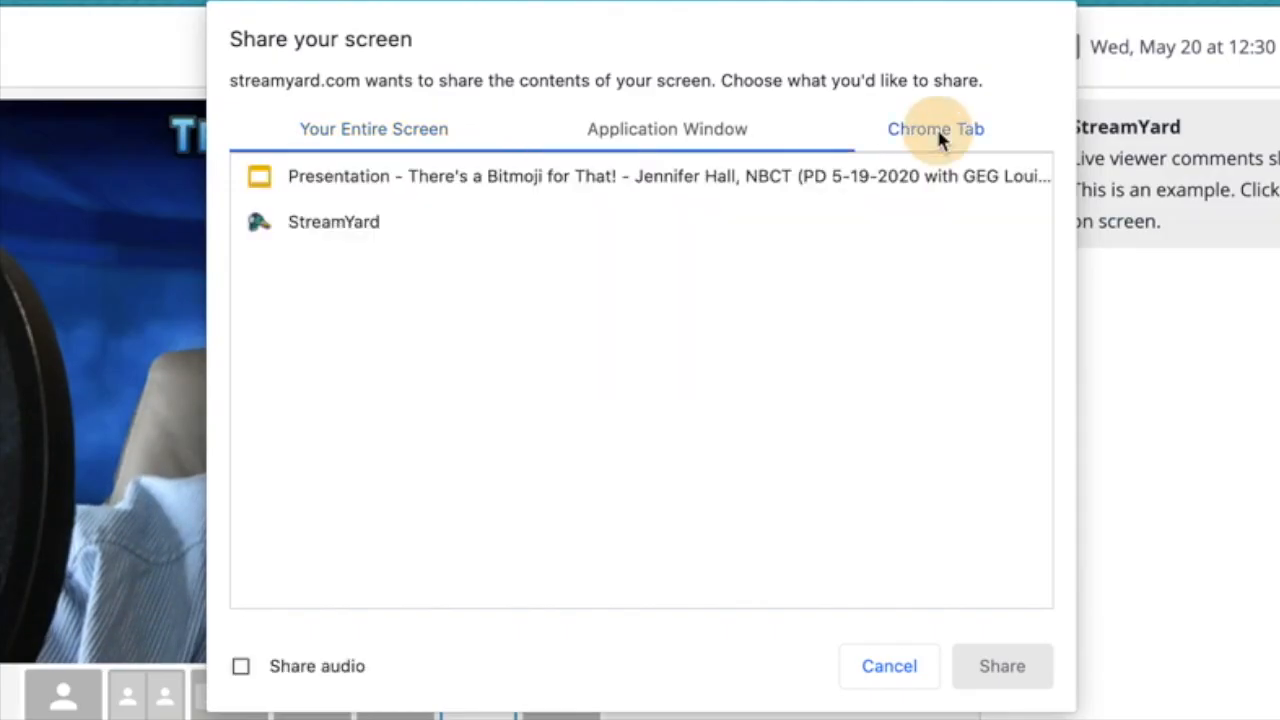
click(779, 184)
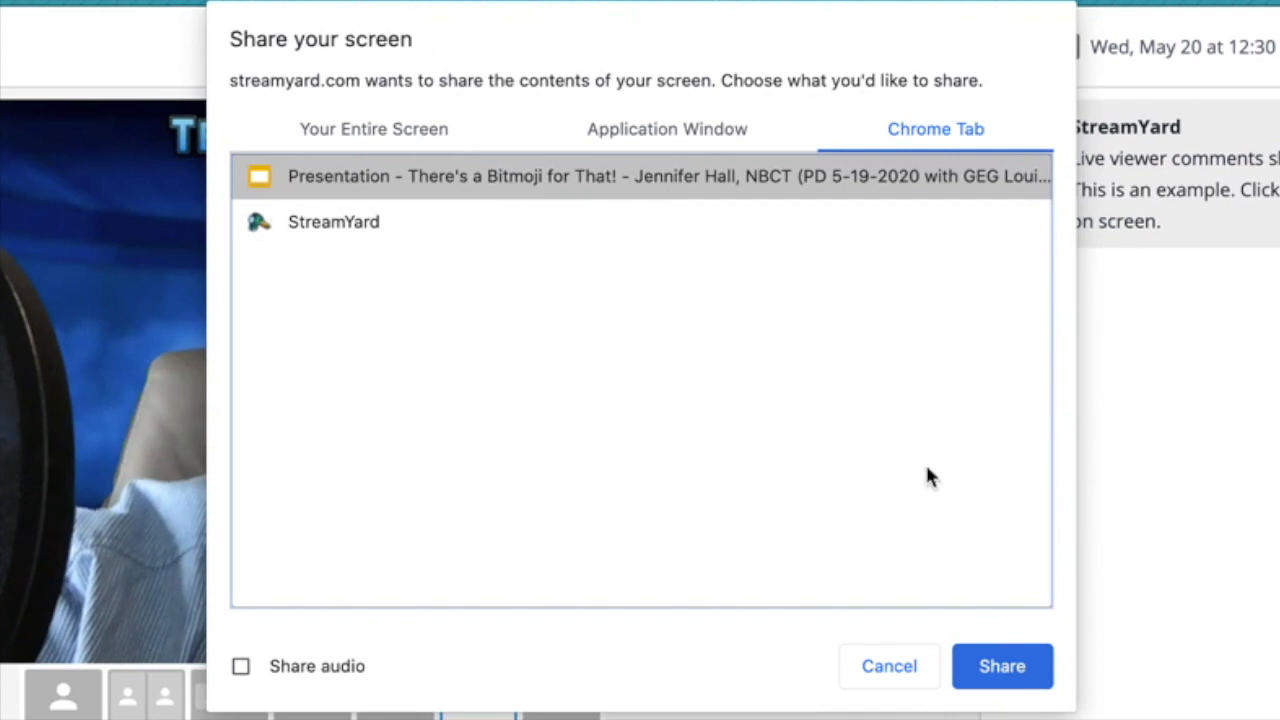
click(243, 669)
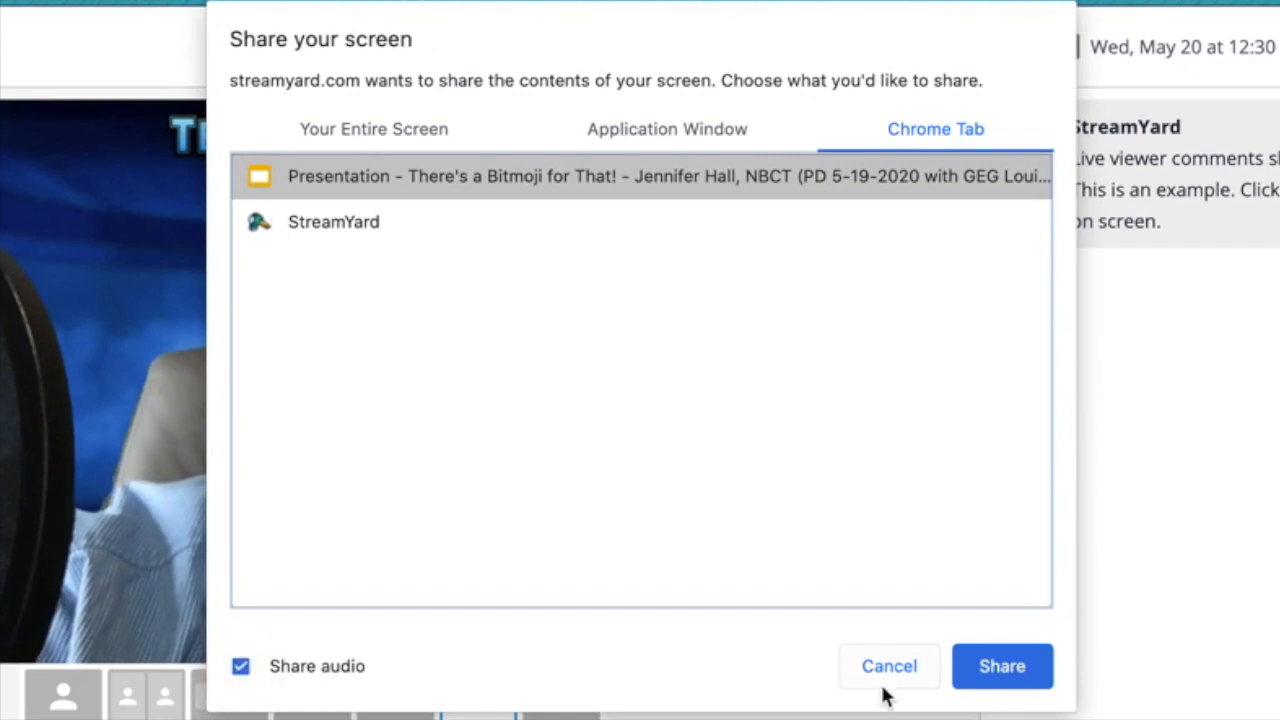
click(1005, 670)
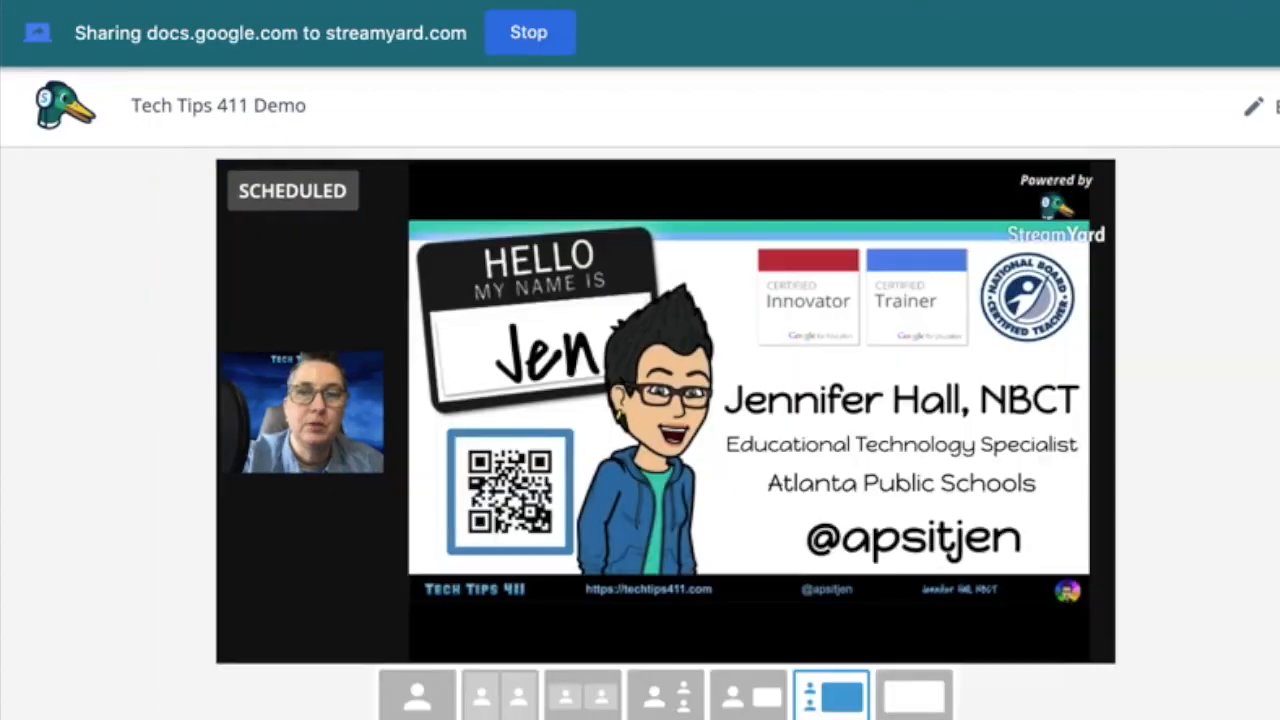
Advance the shared presentation to the slide on Bitmojis for social media logos and stickers, and switch the stream to the solo camera layout
click(1051, 507)
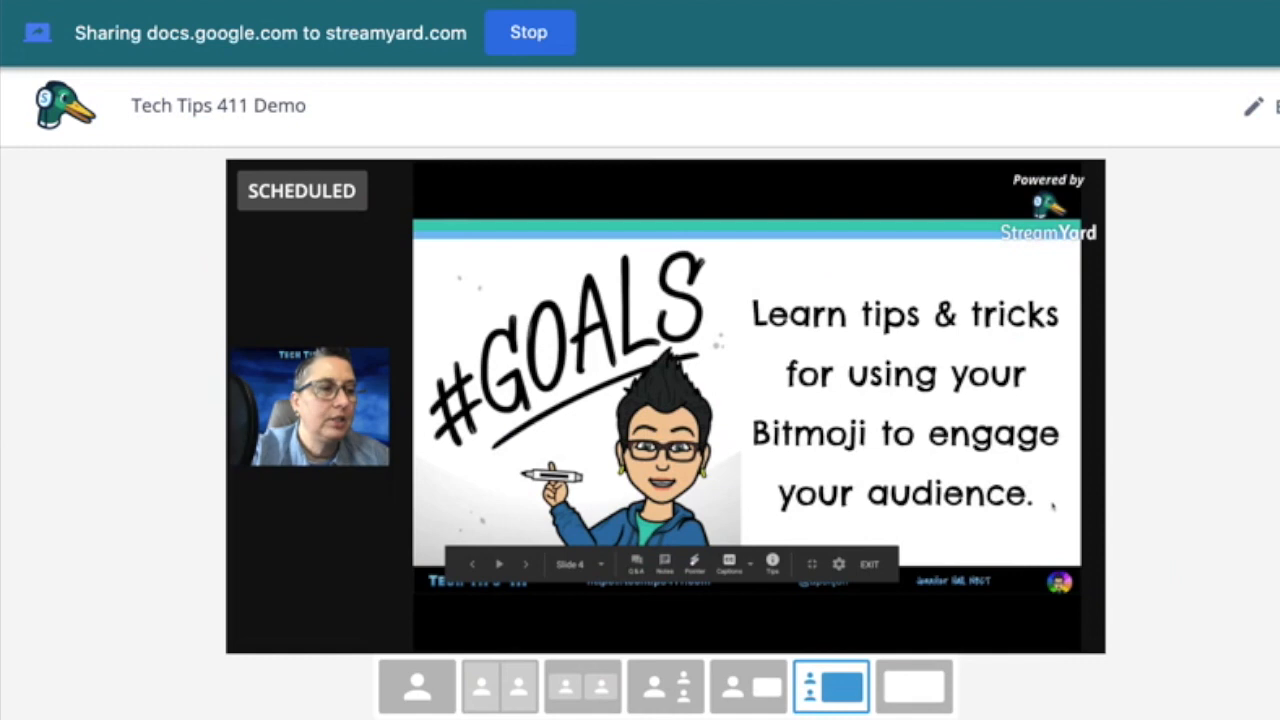
click(1052, 507)
click(1052, 507)
click(1052, 507)
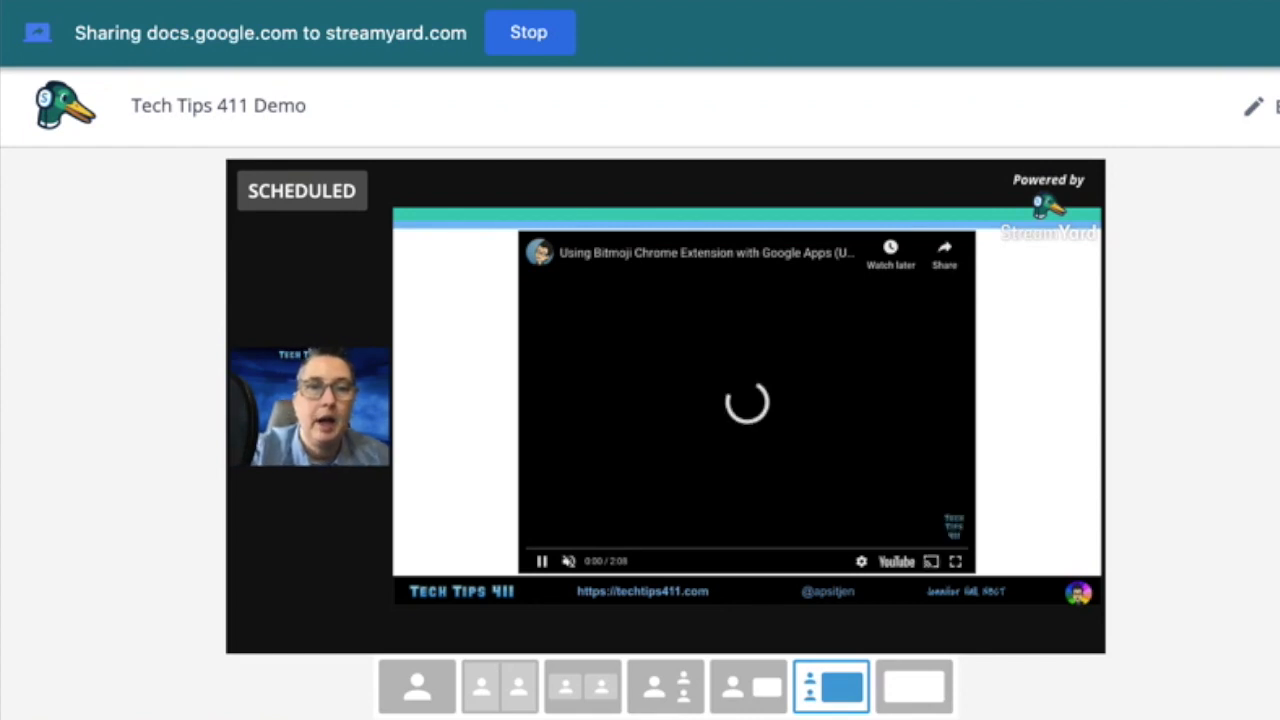
click(1021, 517)
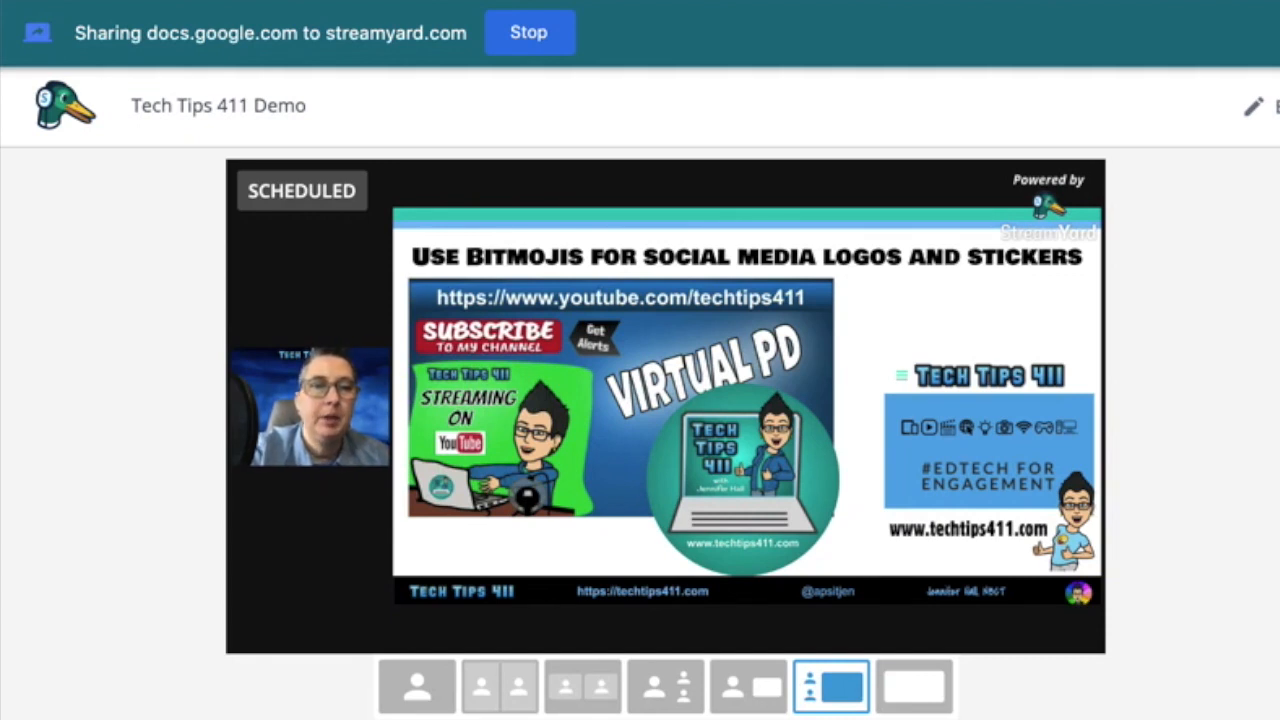
click(416, 690)
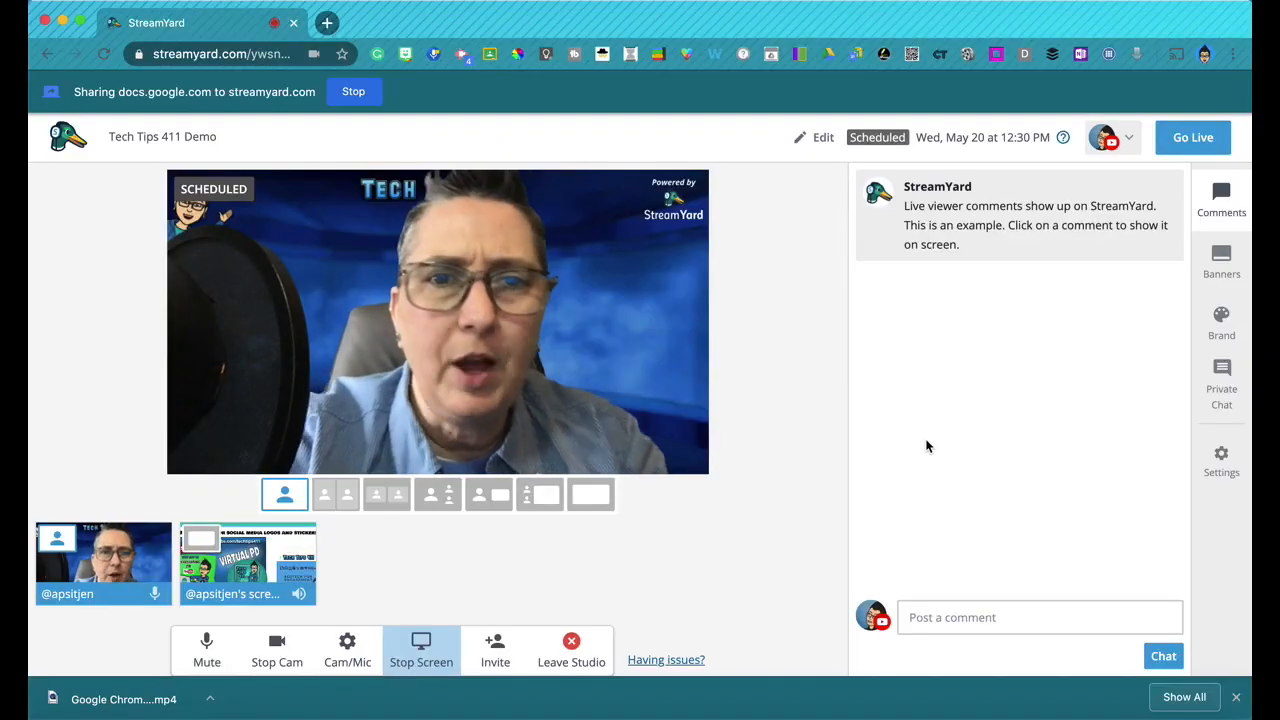
Post the comments "Tech Tips 411" and "Streamyard rocks!" and display each one in turn on the stream
click(950, 618)
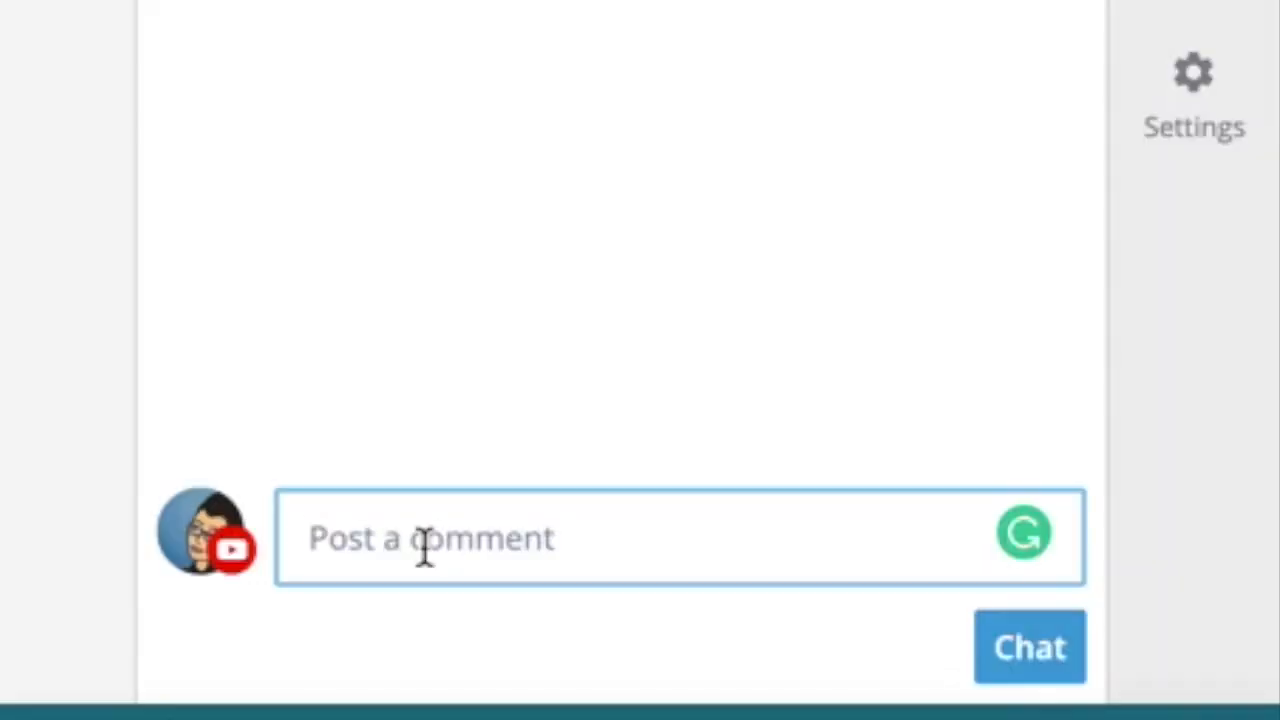
text(Tech Tips 411)
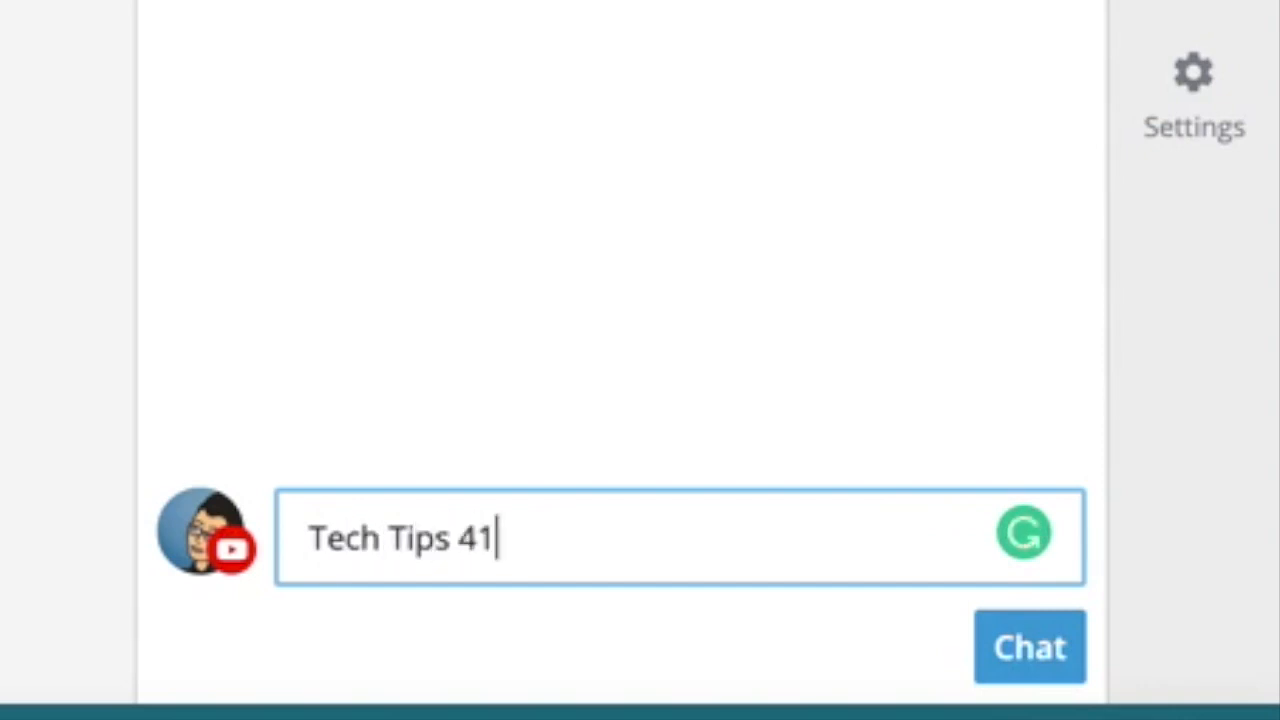
click(1045, 652)
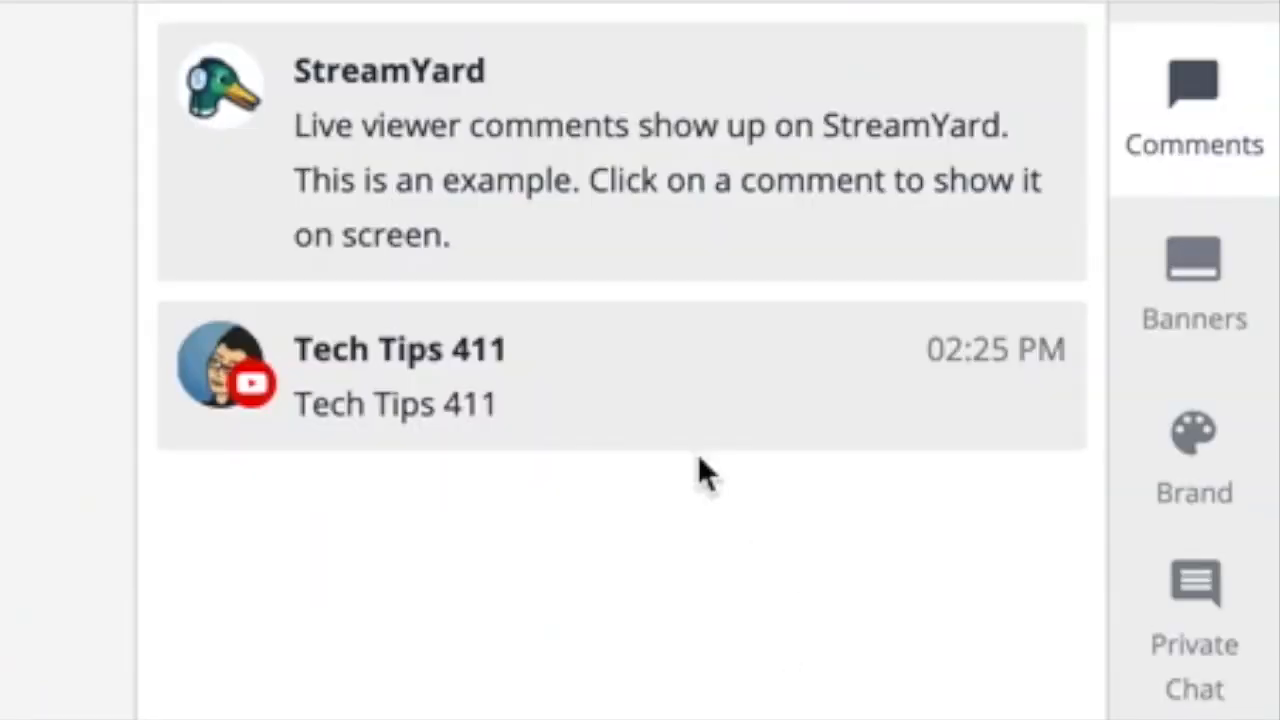
mouse_move(566, 372)
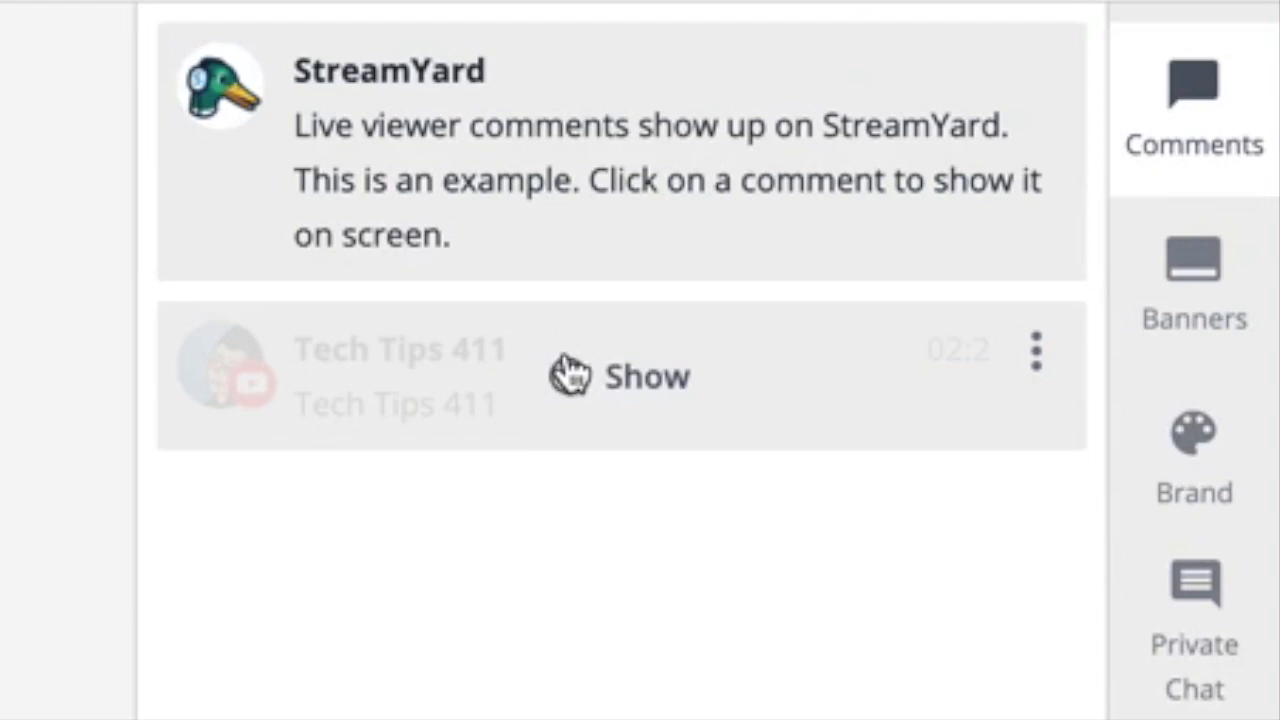
click(592, 388)
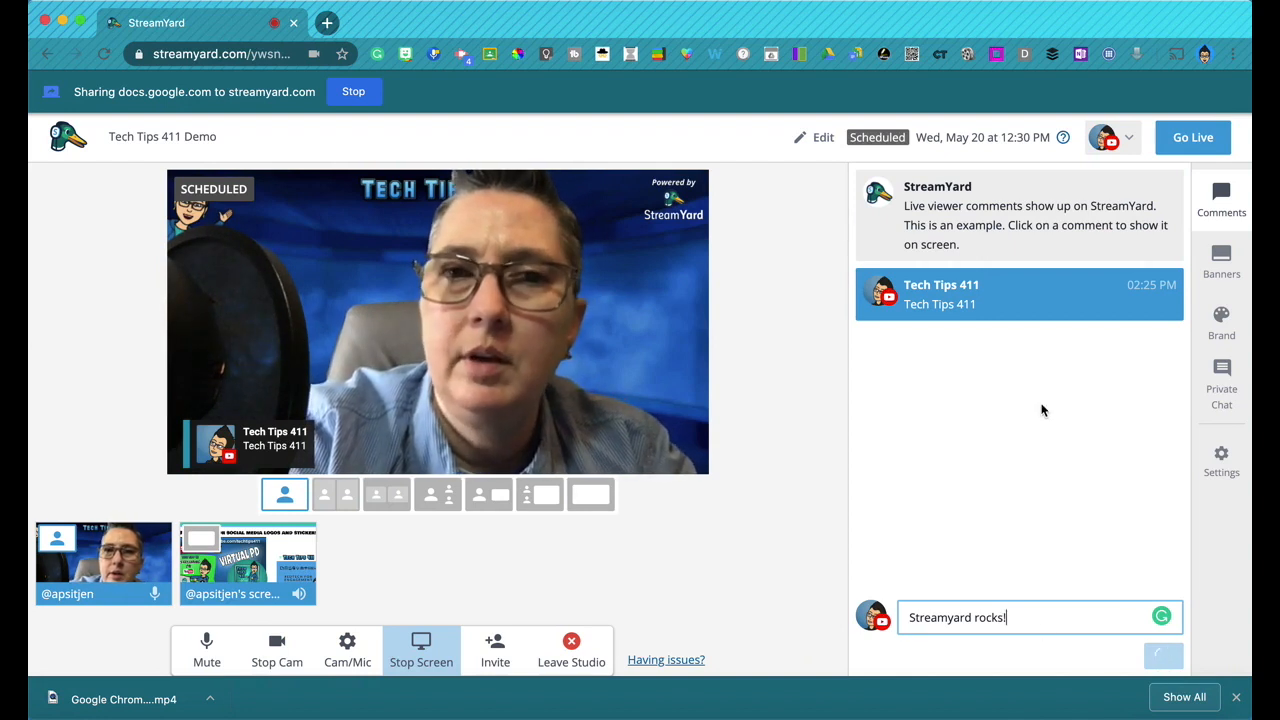
click(1012, 356)
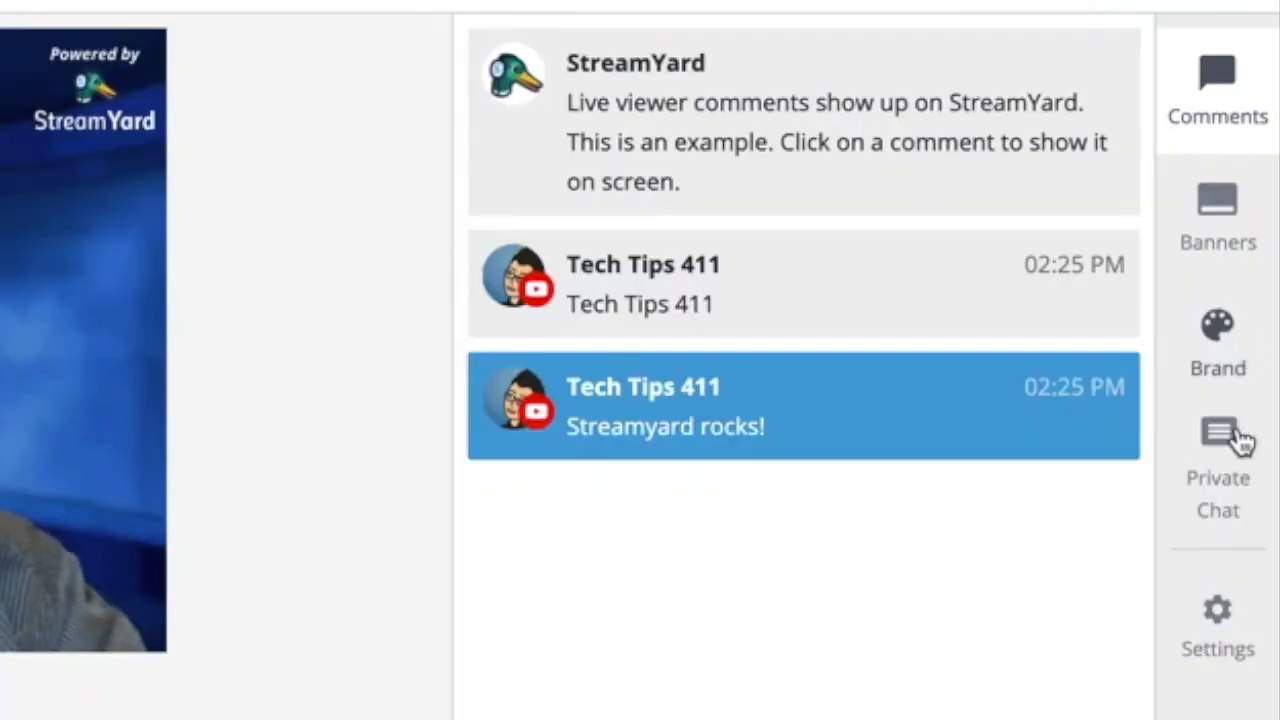
View the private chat for guests and the studio's general settings
click(1232, 388)
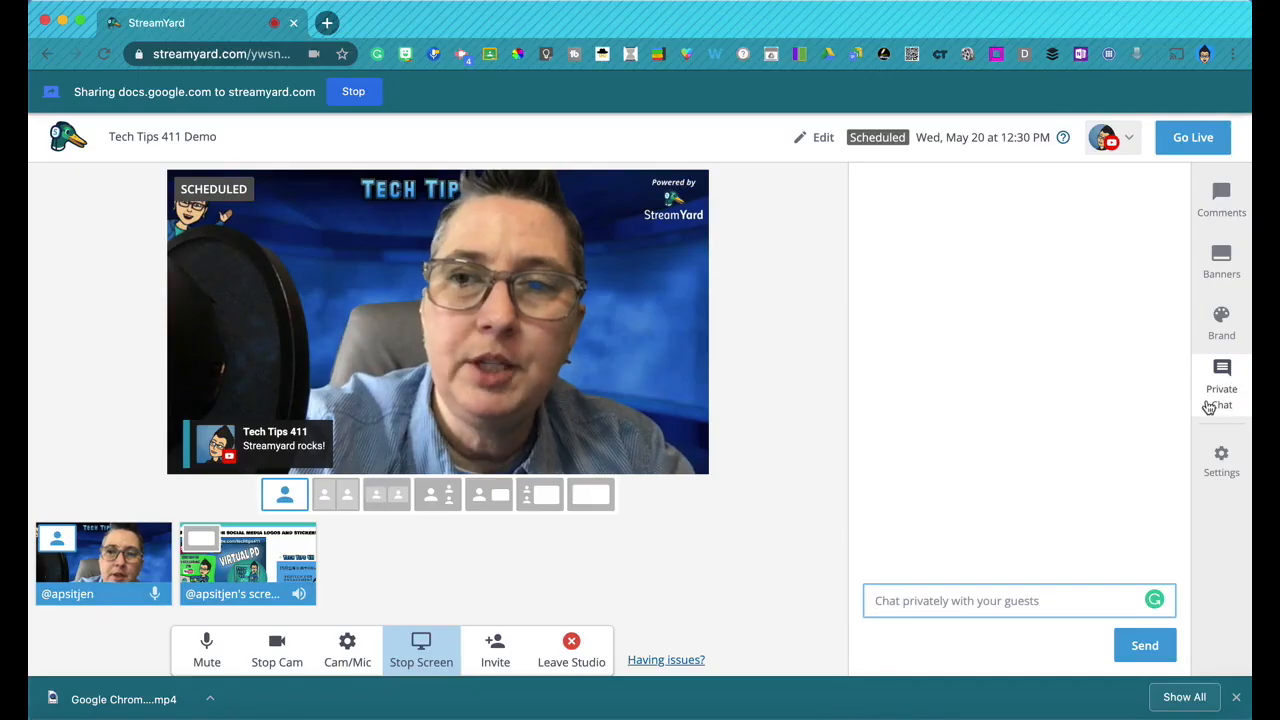
click(1027, 605)
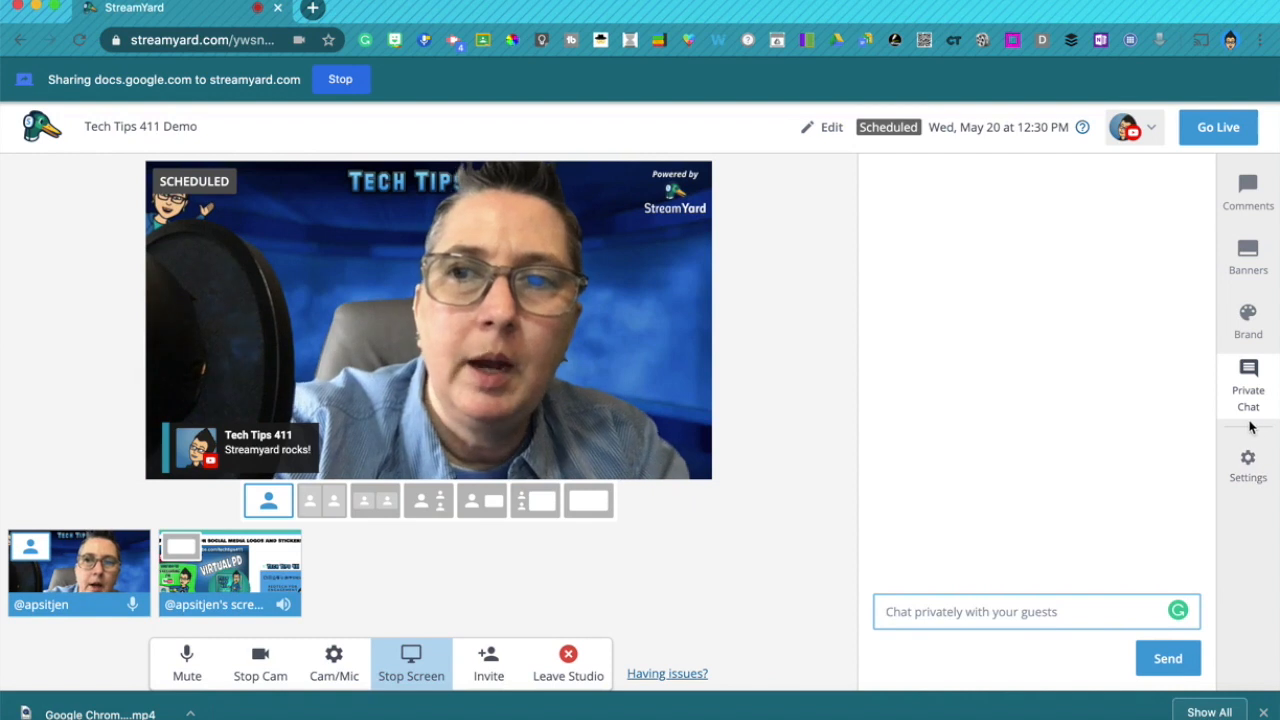
click(1250, 464)
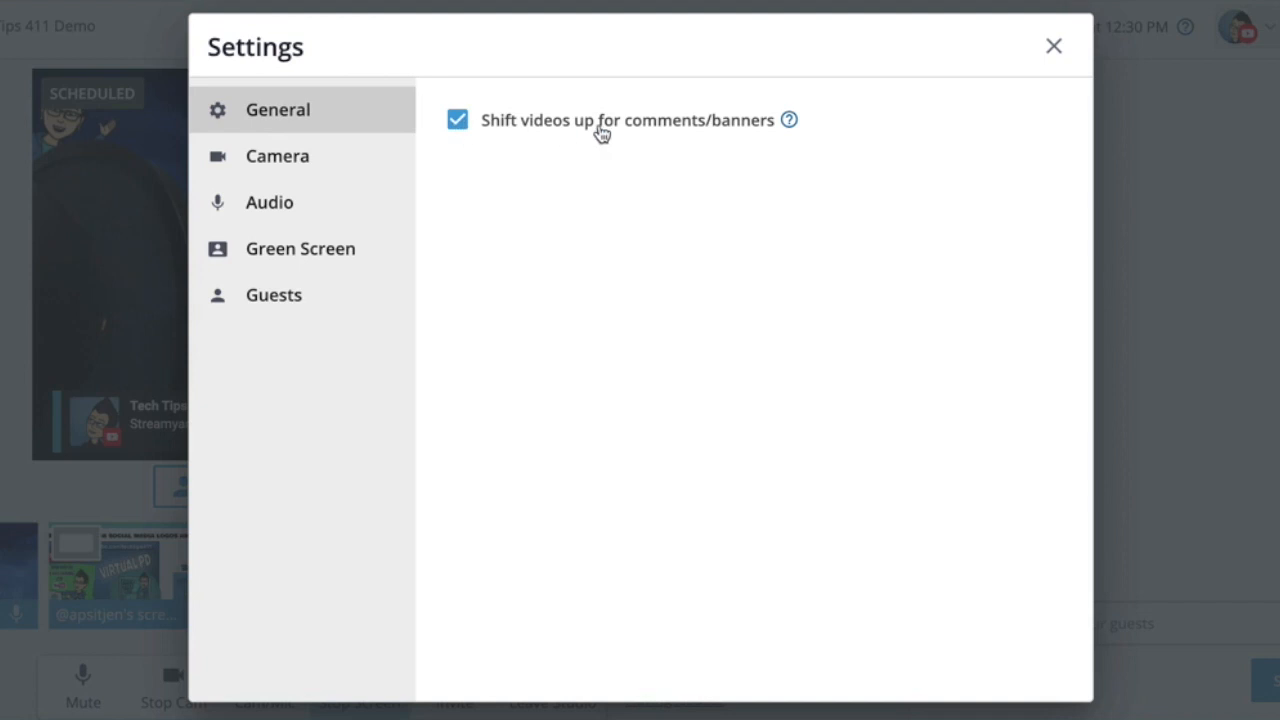
Review the available cameras and camera resolutions in the settings, keeping FaceTime HD Camera, and view the audio settings
click(320, 168)
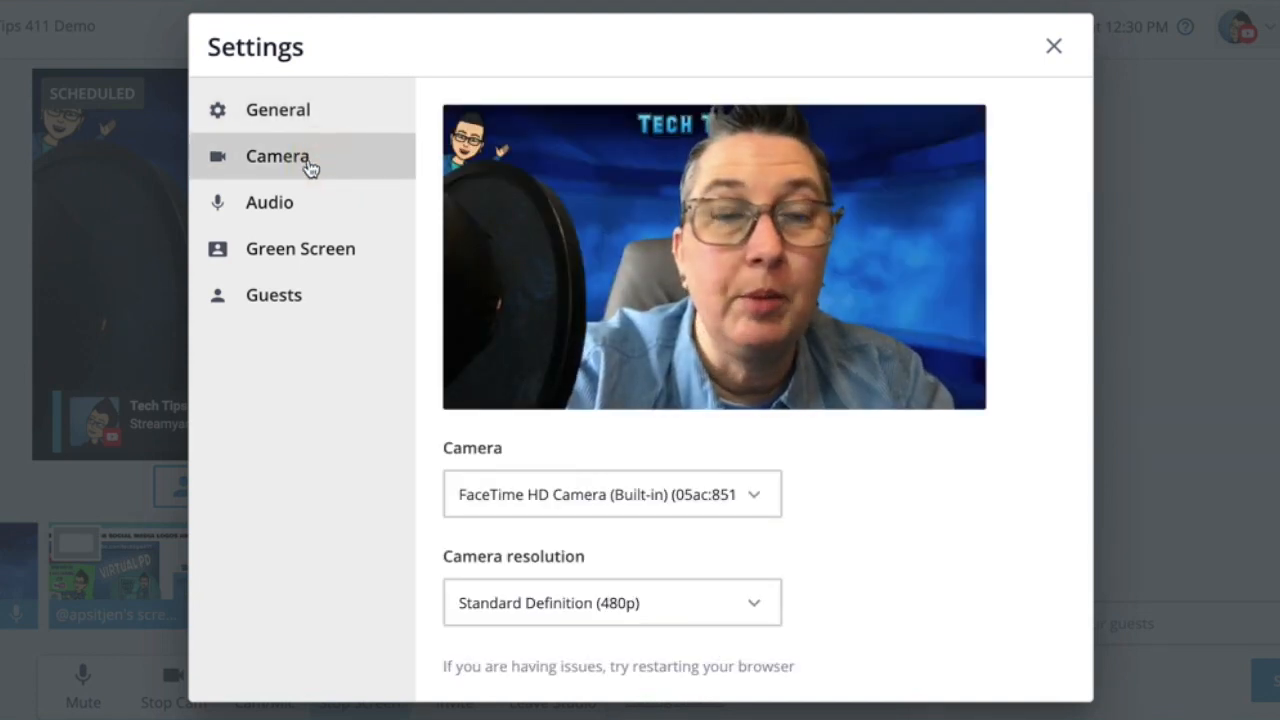
click(756, 502)
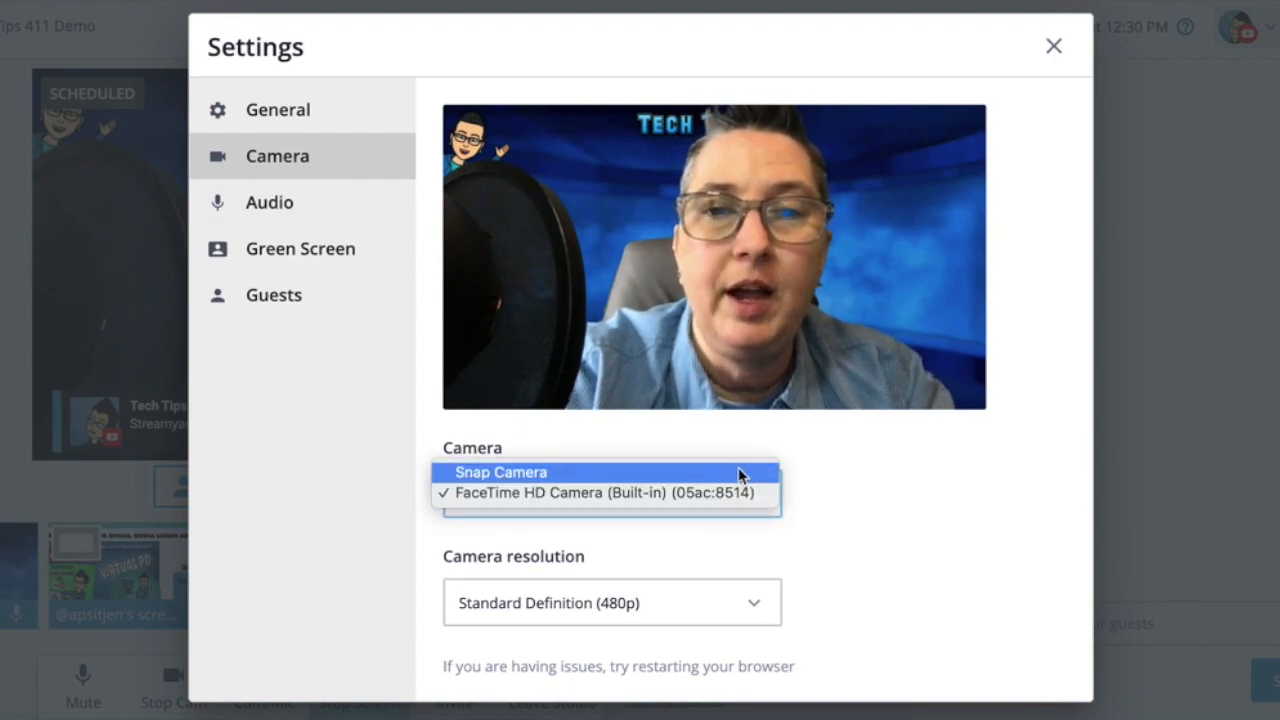
click(744, 494)
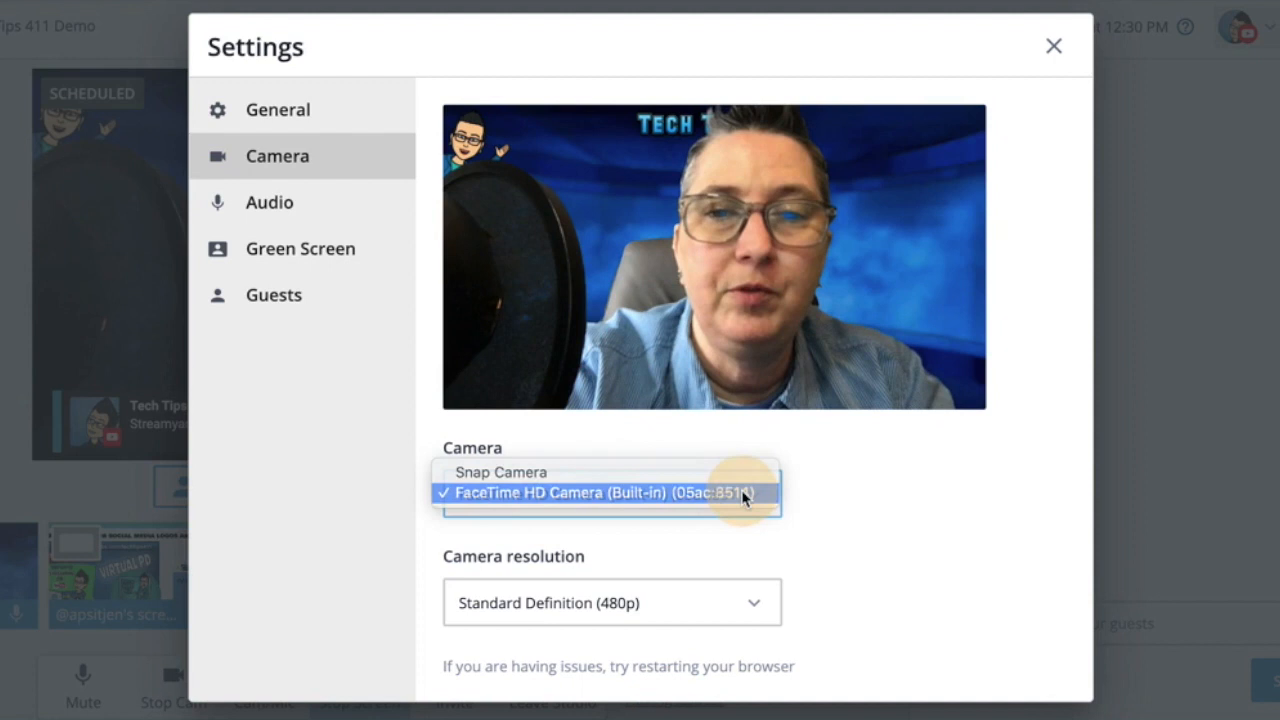
click(762, 610)
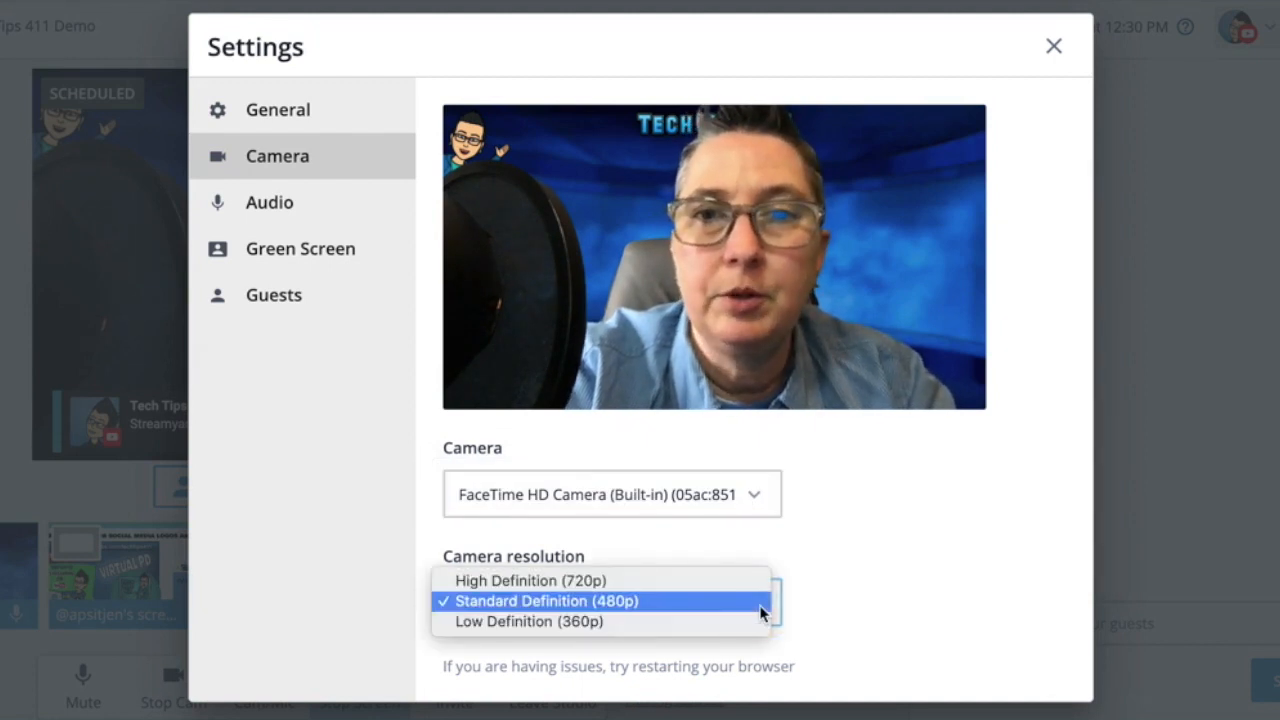
click(287, 216)
click(289, 217)
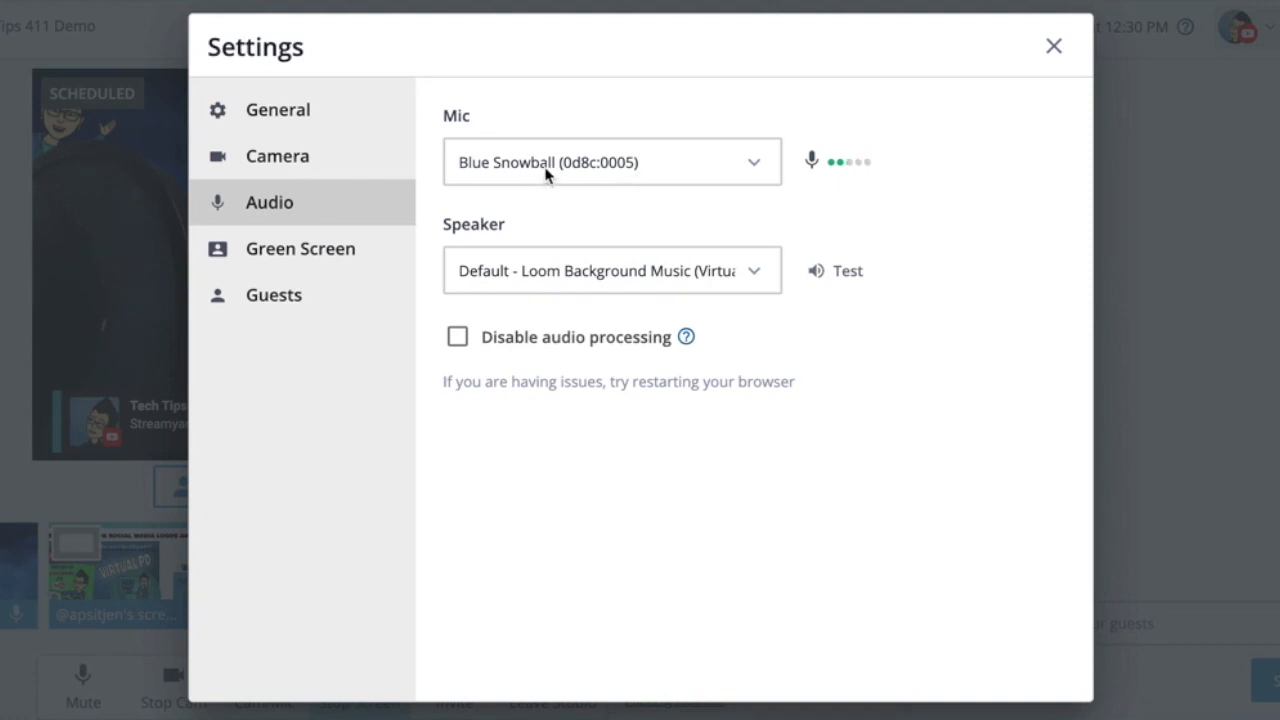
Try no virtual background, the brick wall and the living room in the green screen settings, and reselect the blue Tech Tips 411 background
click(360, 255)
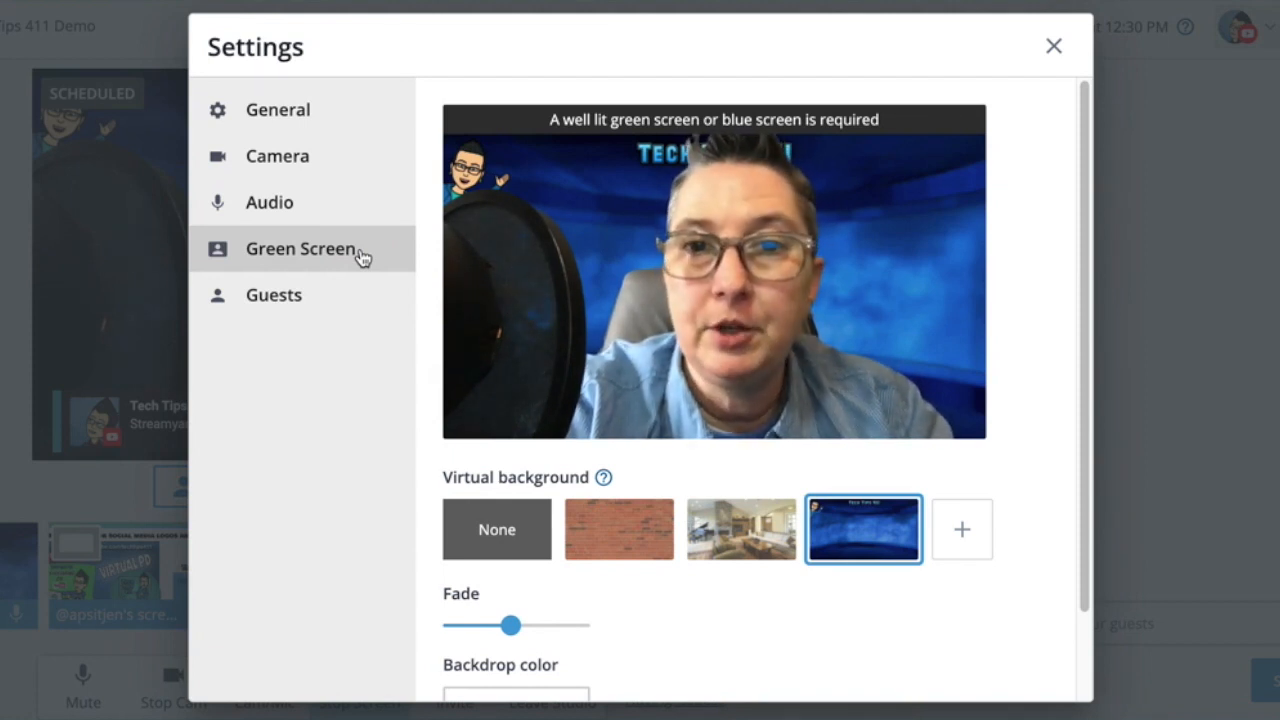
click(503, 534)
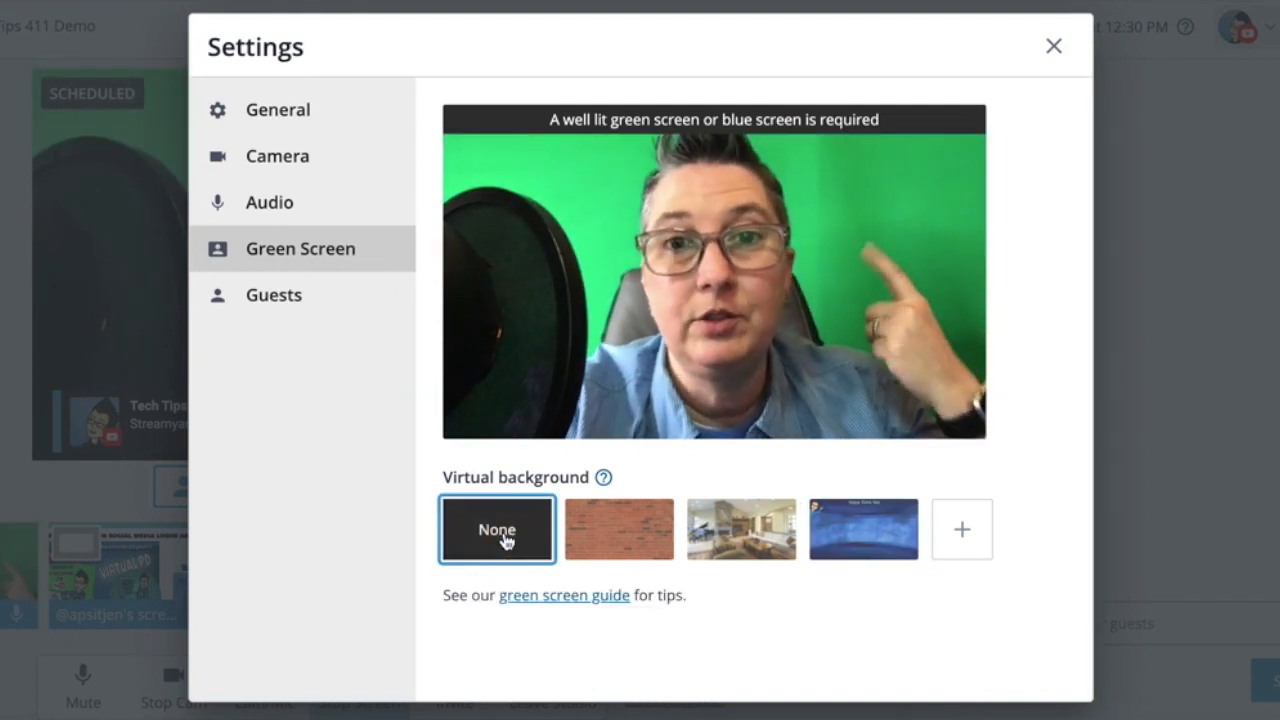
click(616, 536)
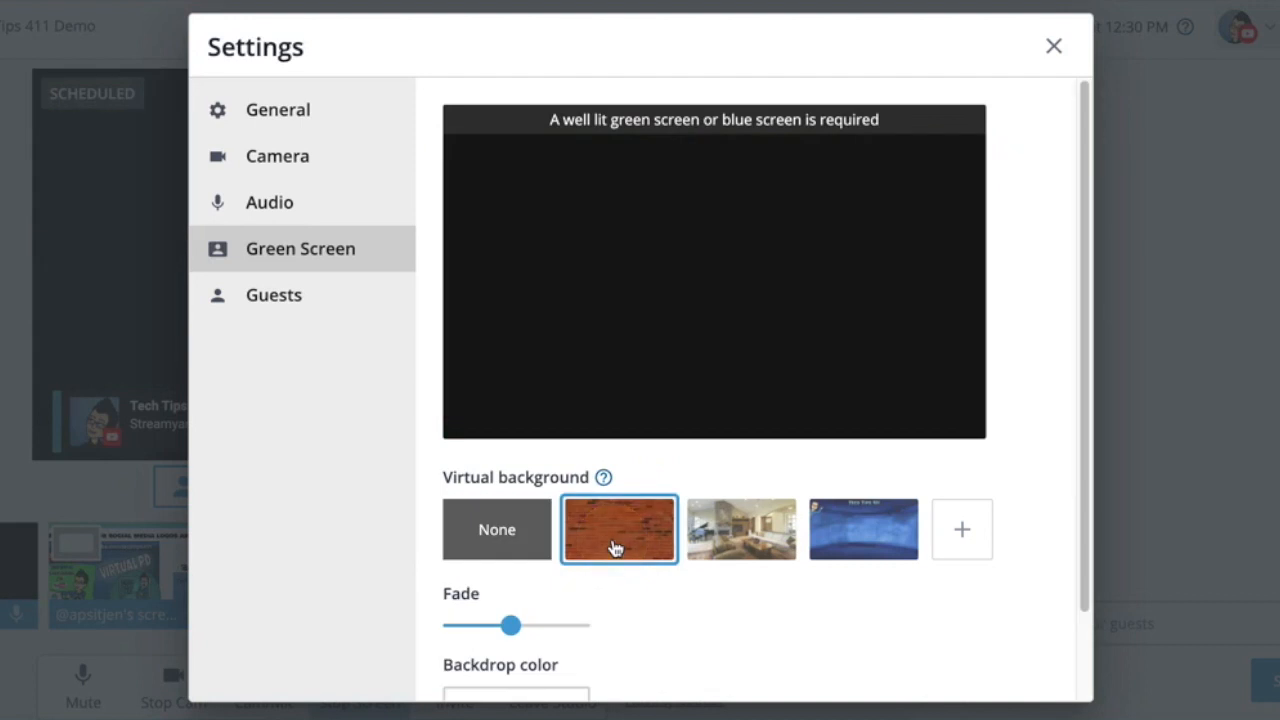
click(769, 540)
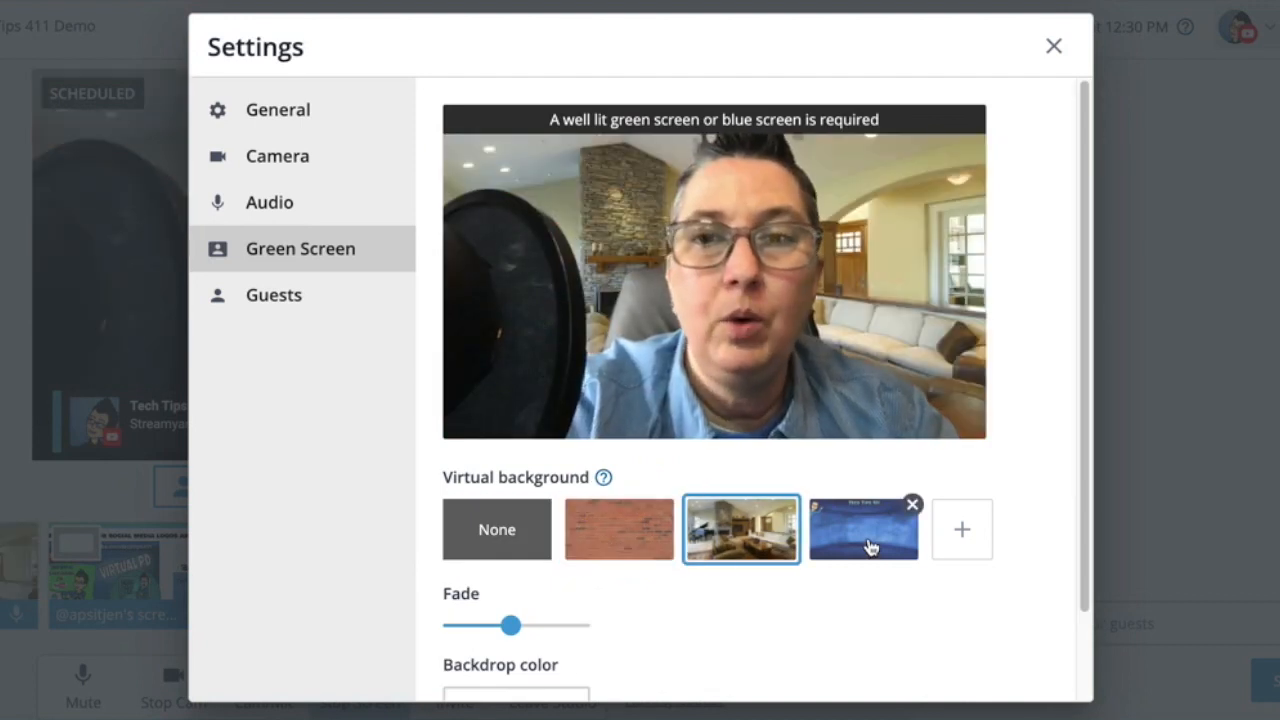
click(872, 541)
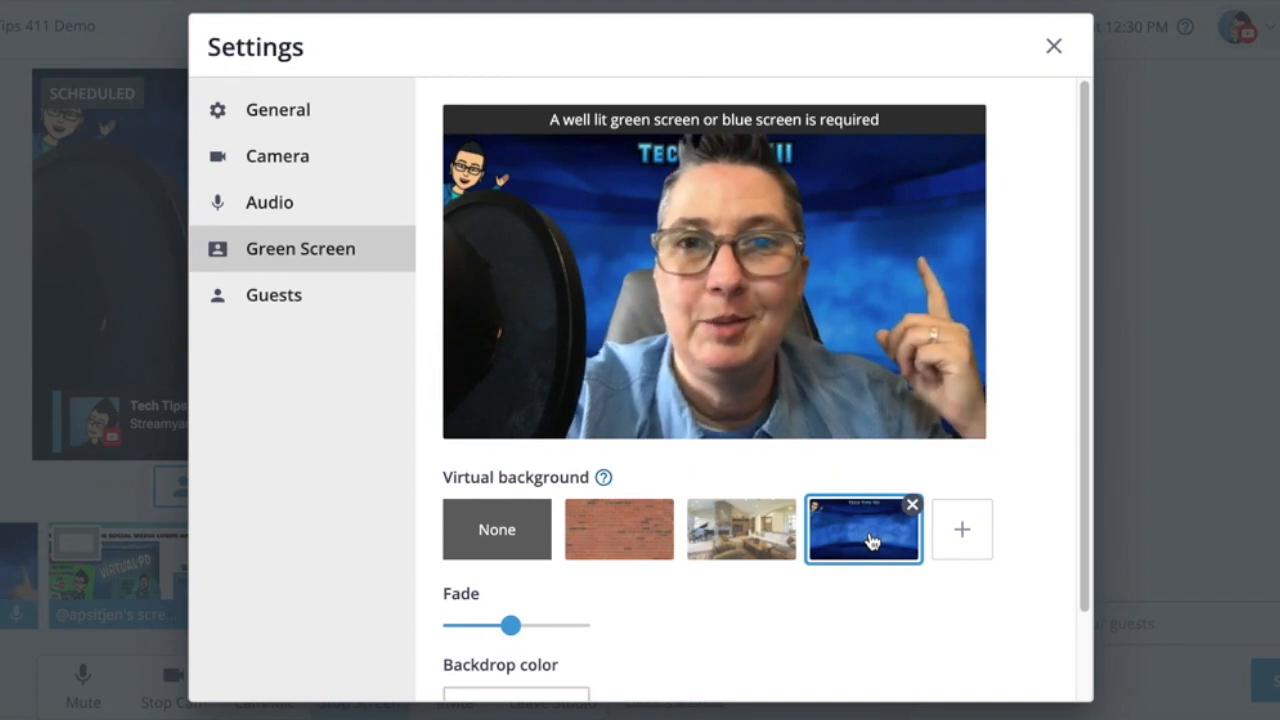
Look over the remaining green screen options and the guest settings, and close the settings
scroll(937, 534, down, 2)
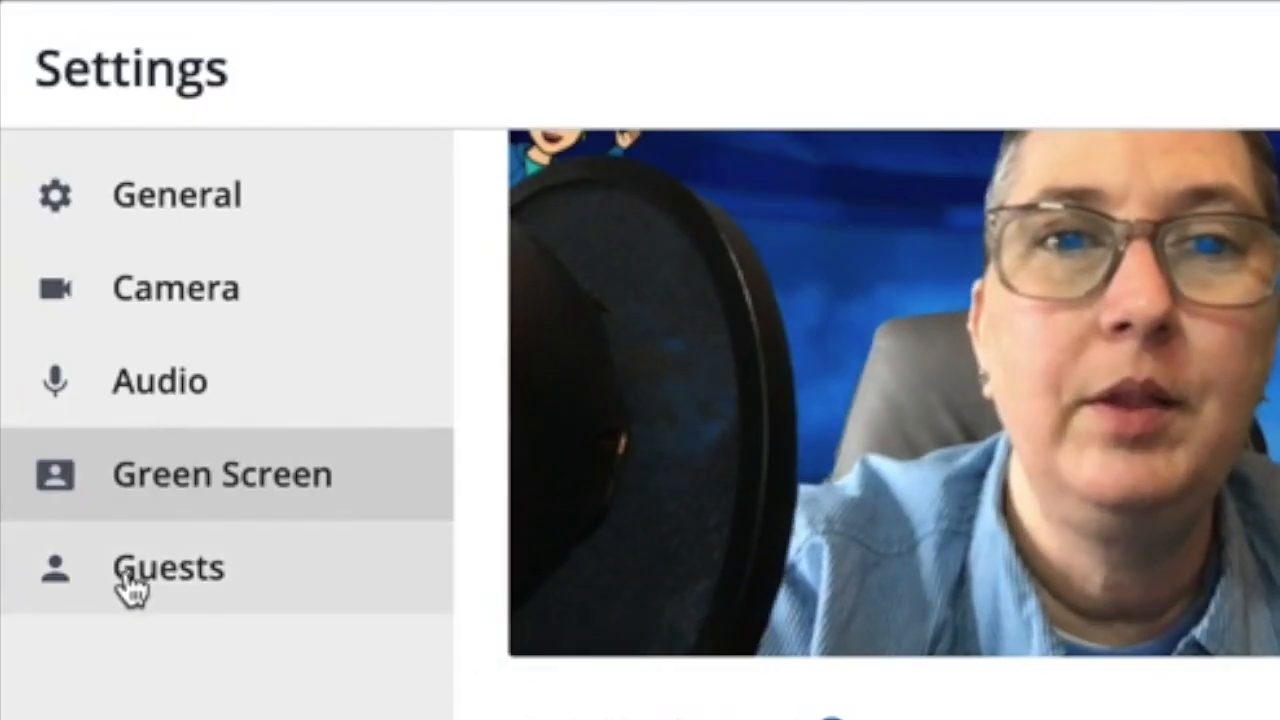
click(131, 590)
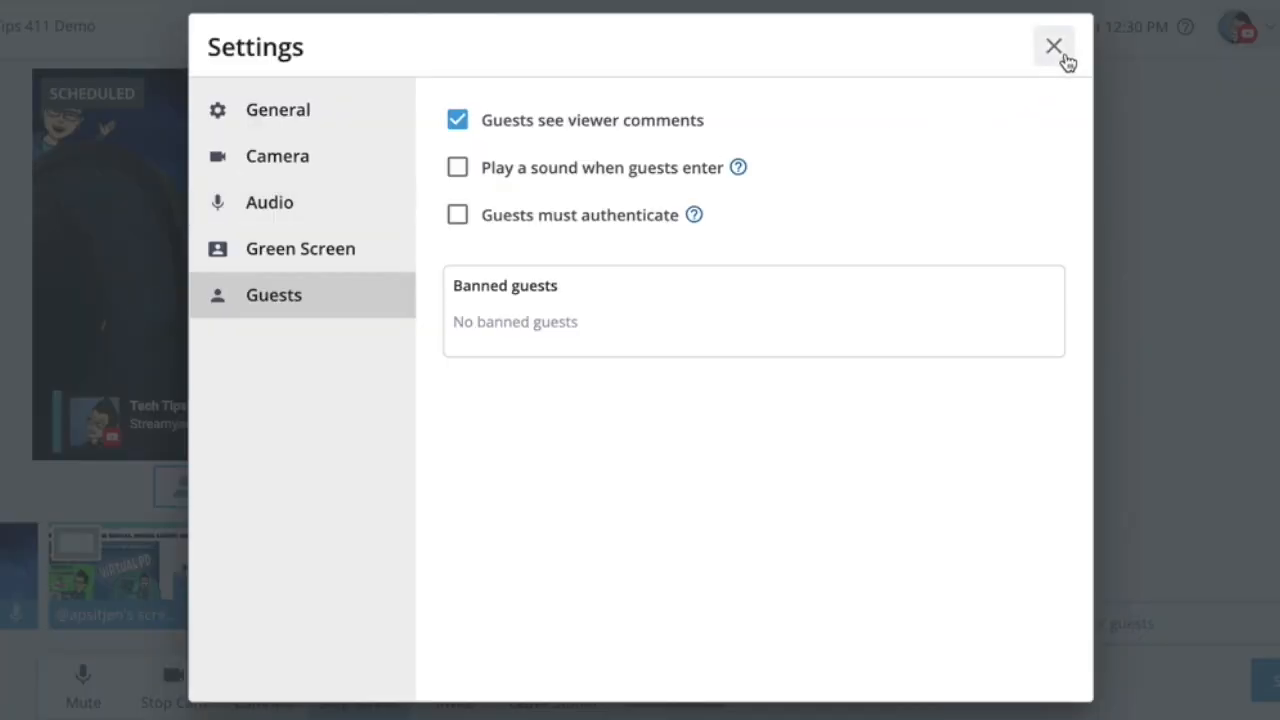
click(1061, 51)
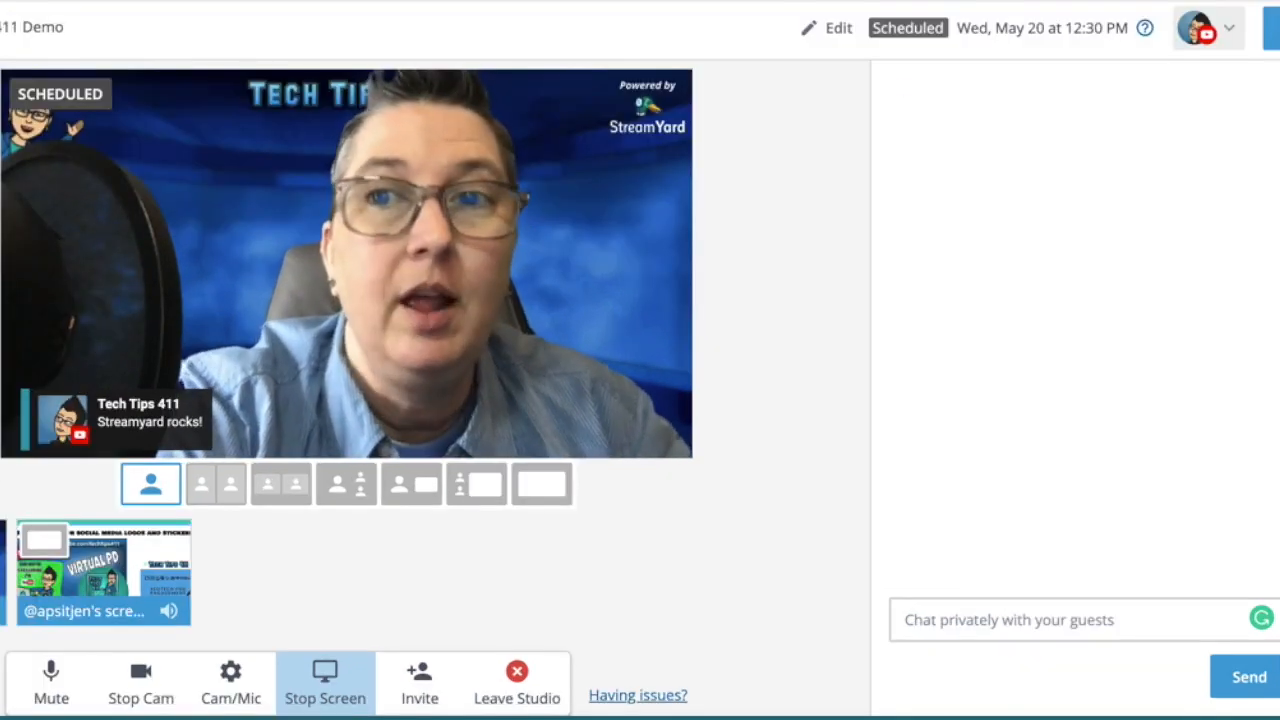
Show the TechTips411.com banner and the "Check out more #edtech tips and resources" ticker from the Tech Tips 411 PD banner folder on the stream
click(1252, 260)
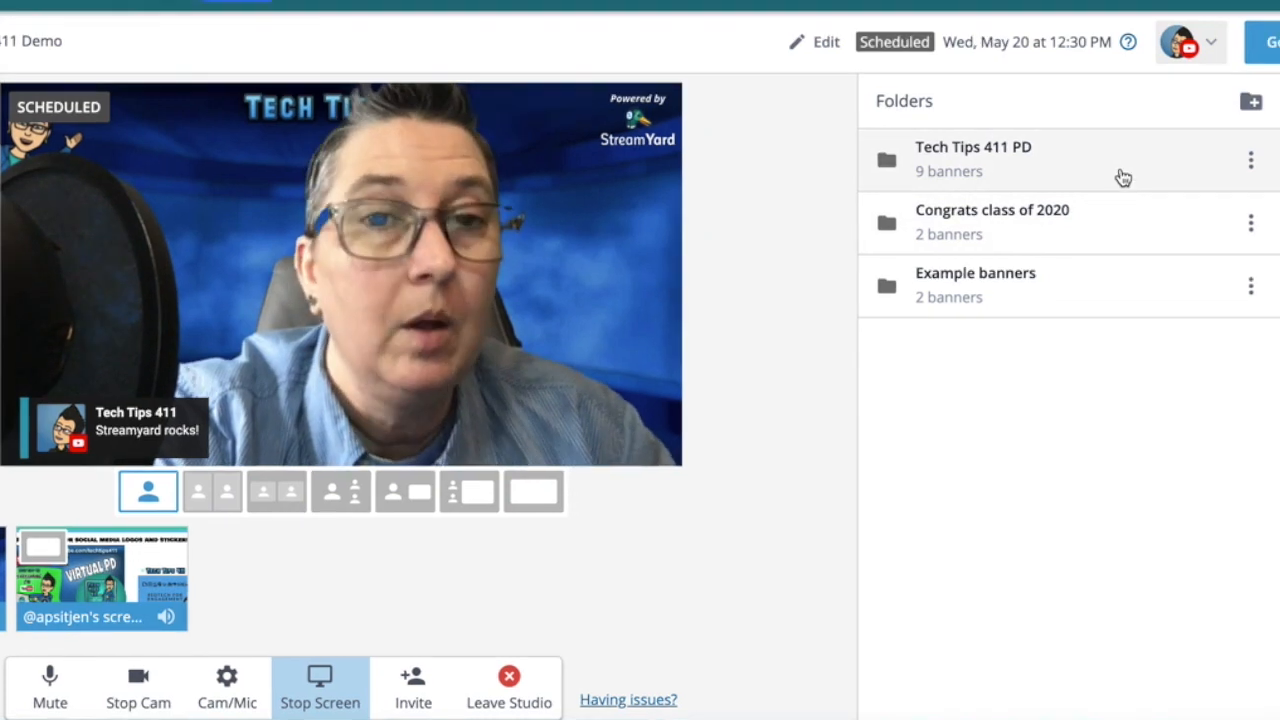
click(1137, 165)
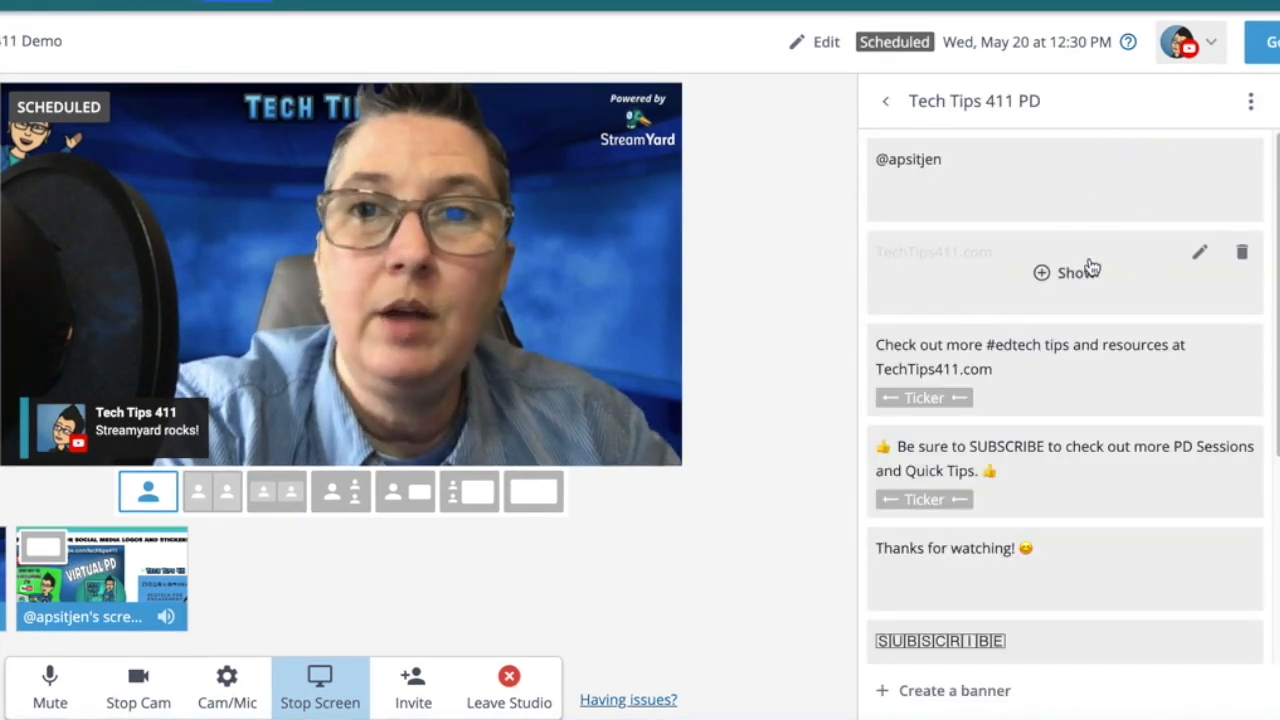
click(970, 277)
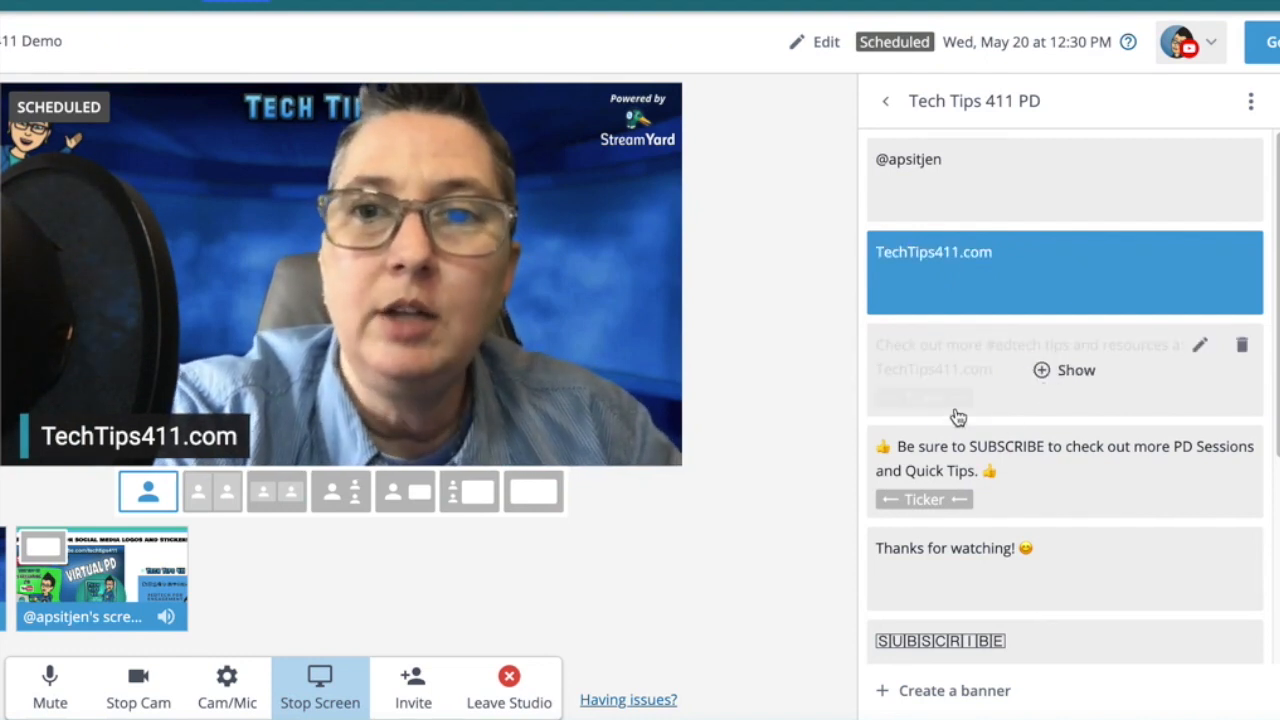
click(1090, 376)
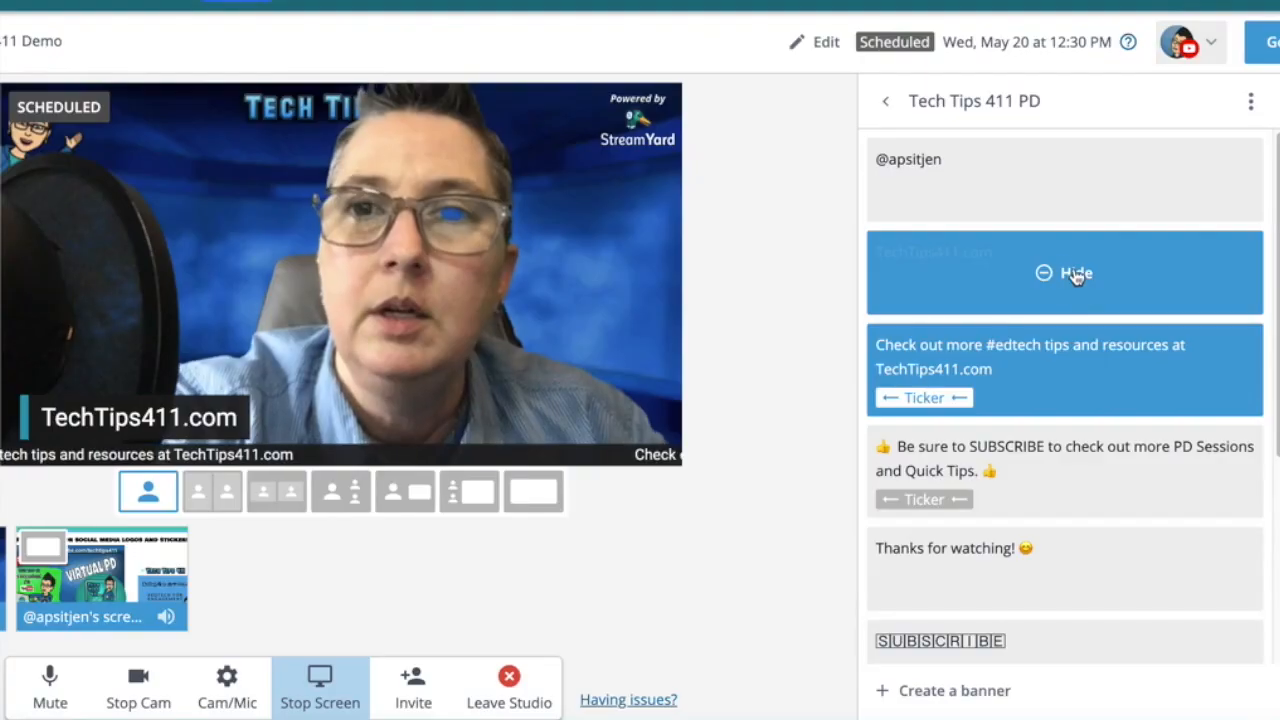
Hide the TechTips411.com banner, and show the "Be sure to SUBSCRIBE" ticker together with the "Thanks for watching!" banner
click(1063, 275)
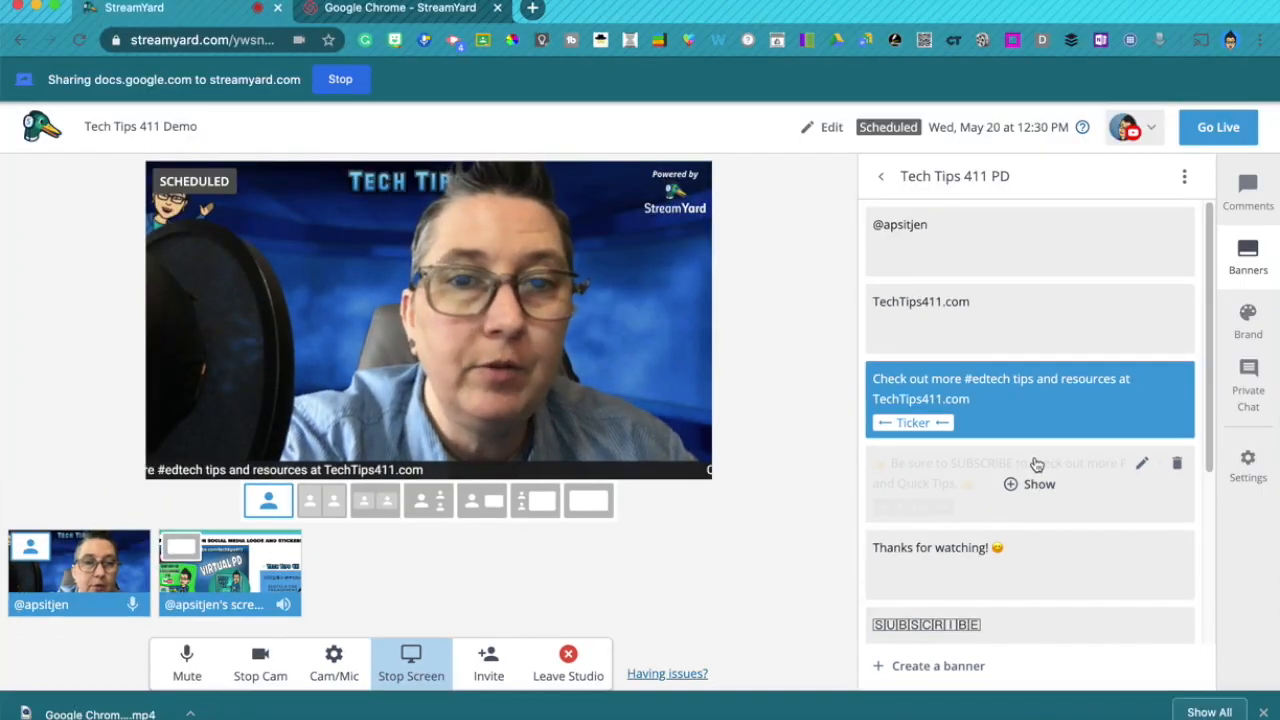
click(955, 497)
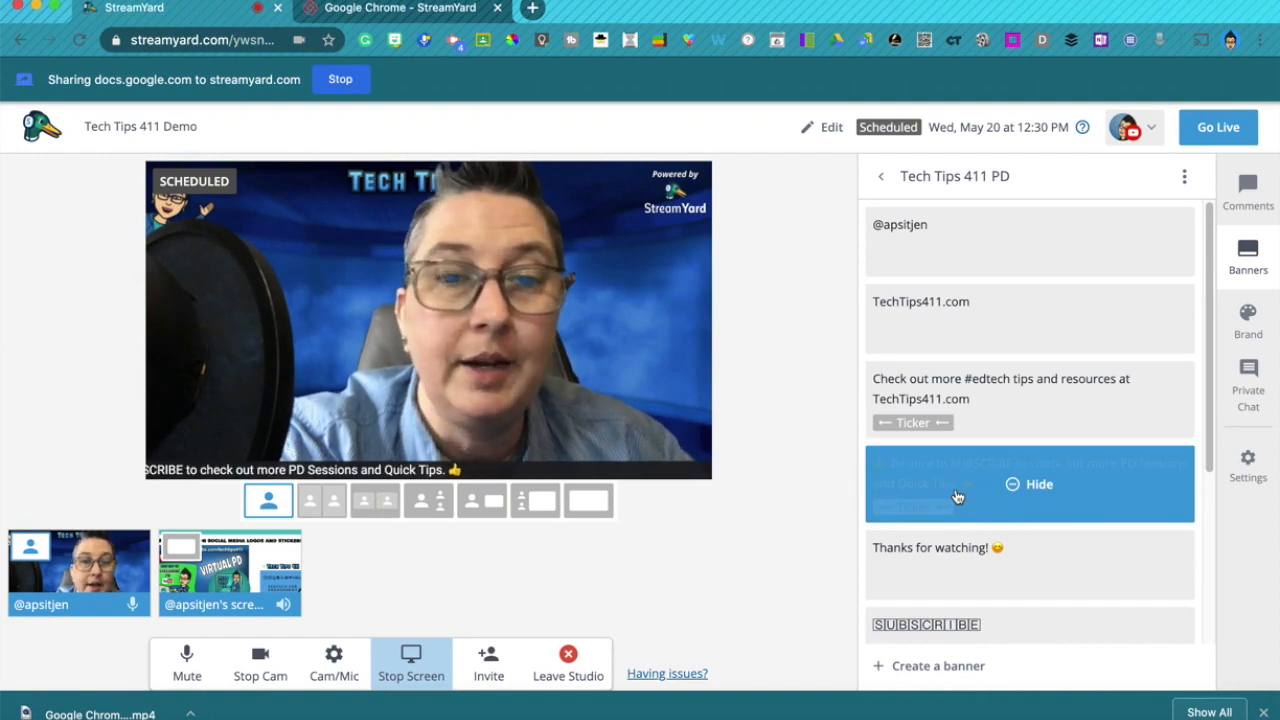
scroll(957, 497, down, 3)
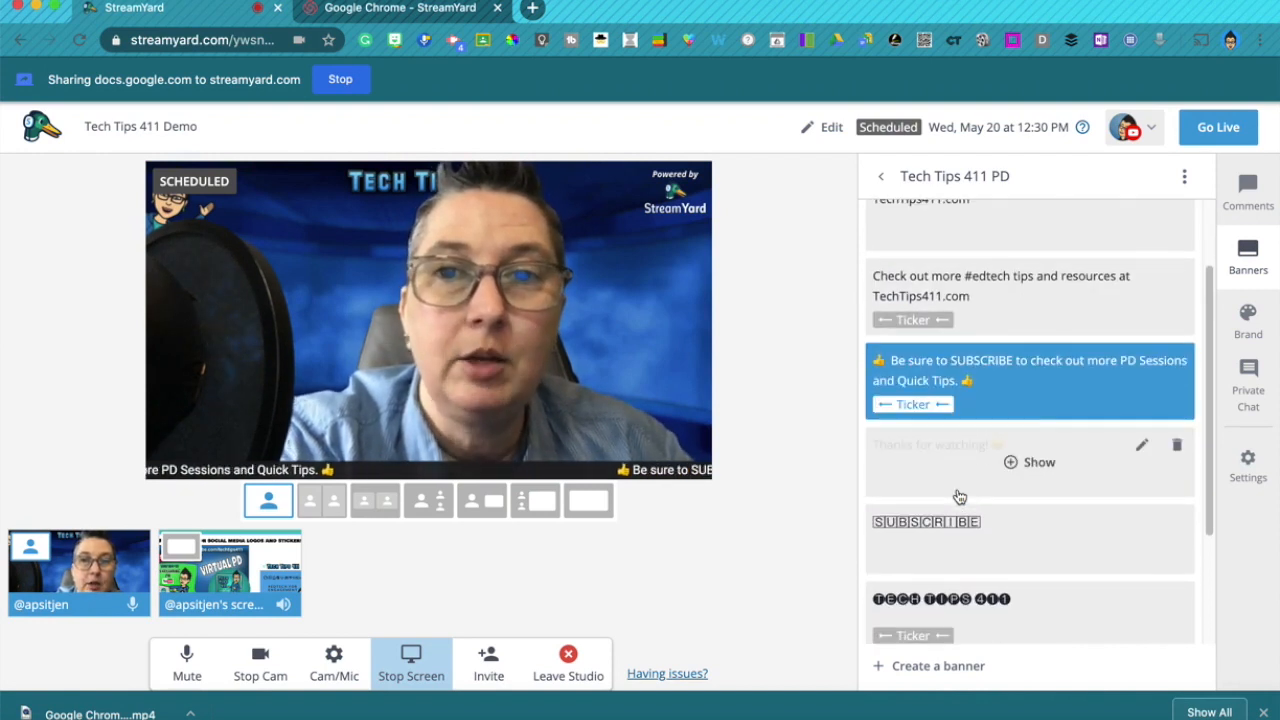
scroll(957, 468, up, 1)
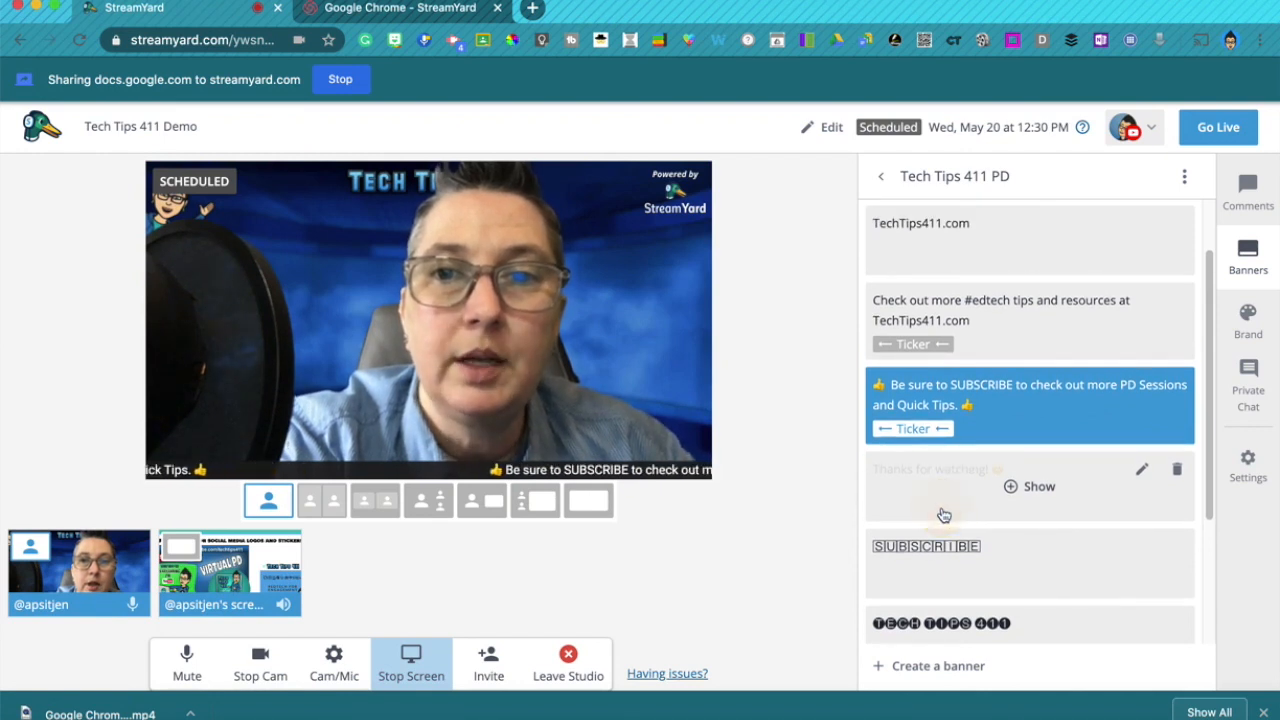
click(945, 501)
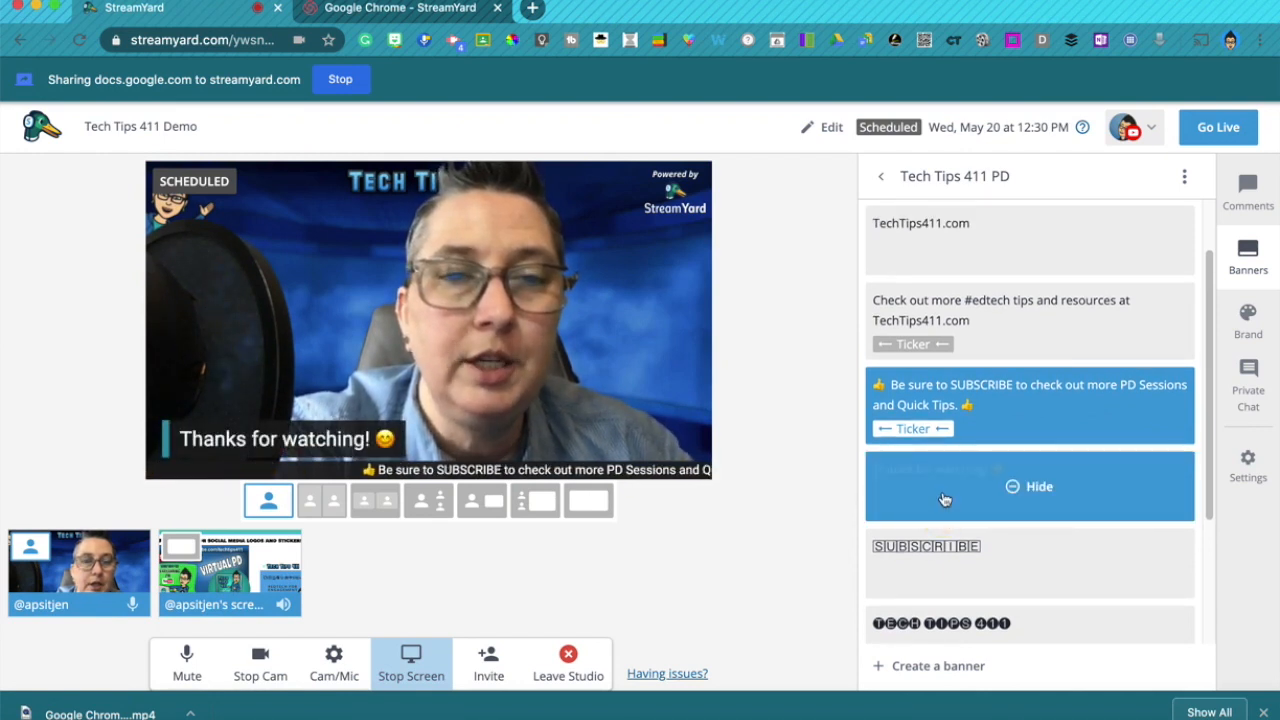
Show the SUBSCRIBE banner with the TECH TIPS 411 ticker, and hide both from the stream
click(959, 562)
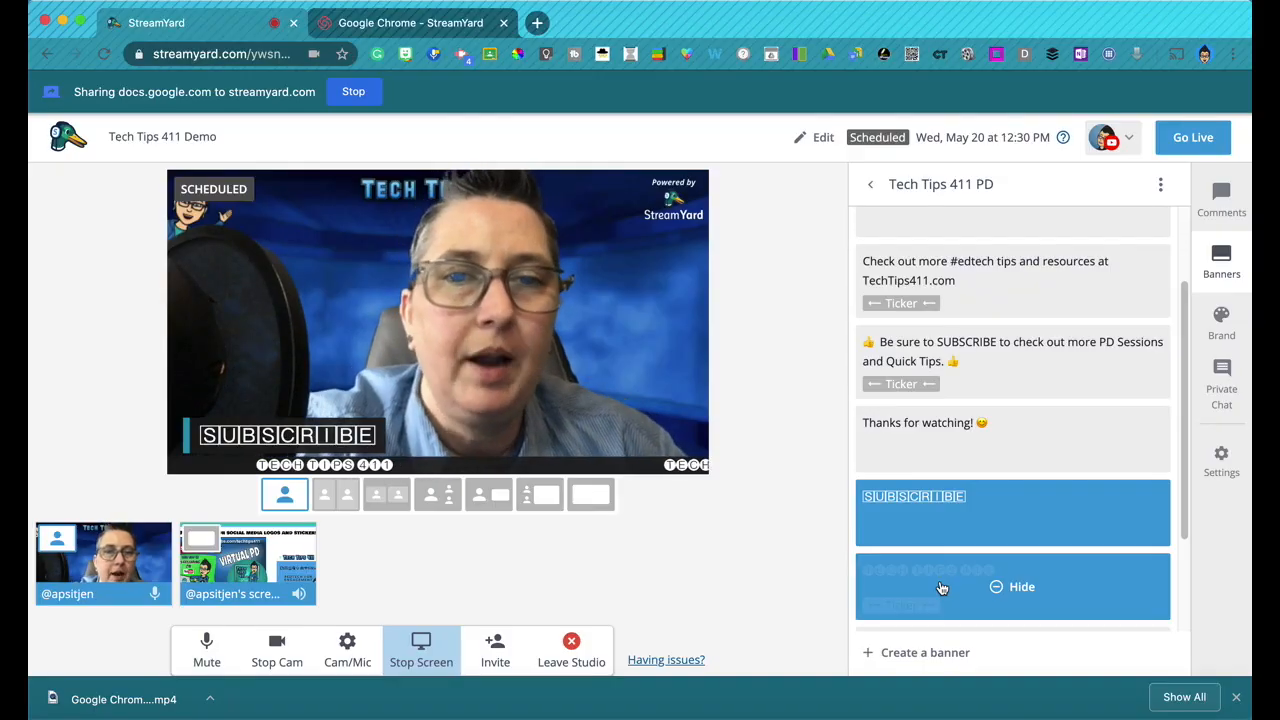
click(1000, 514)
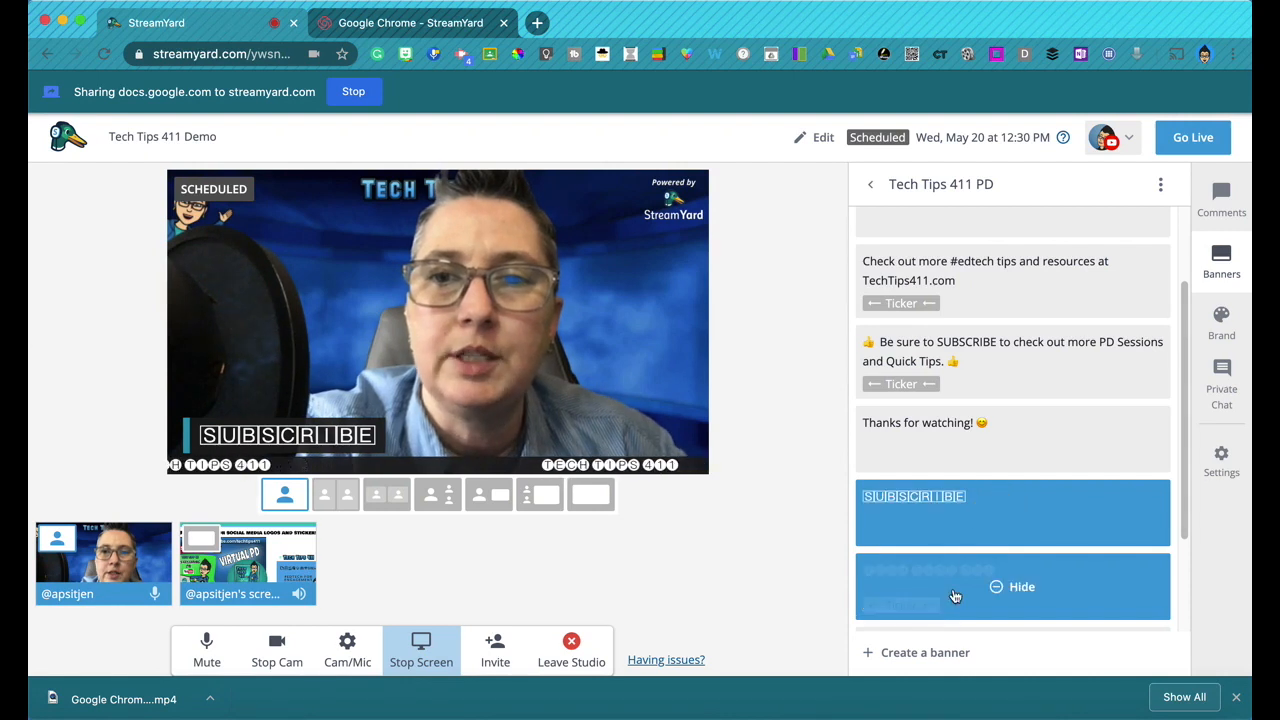
click(1002, 588)
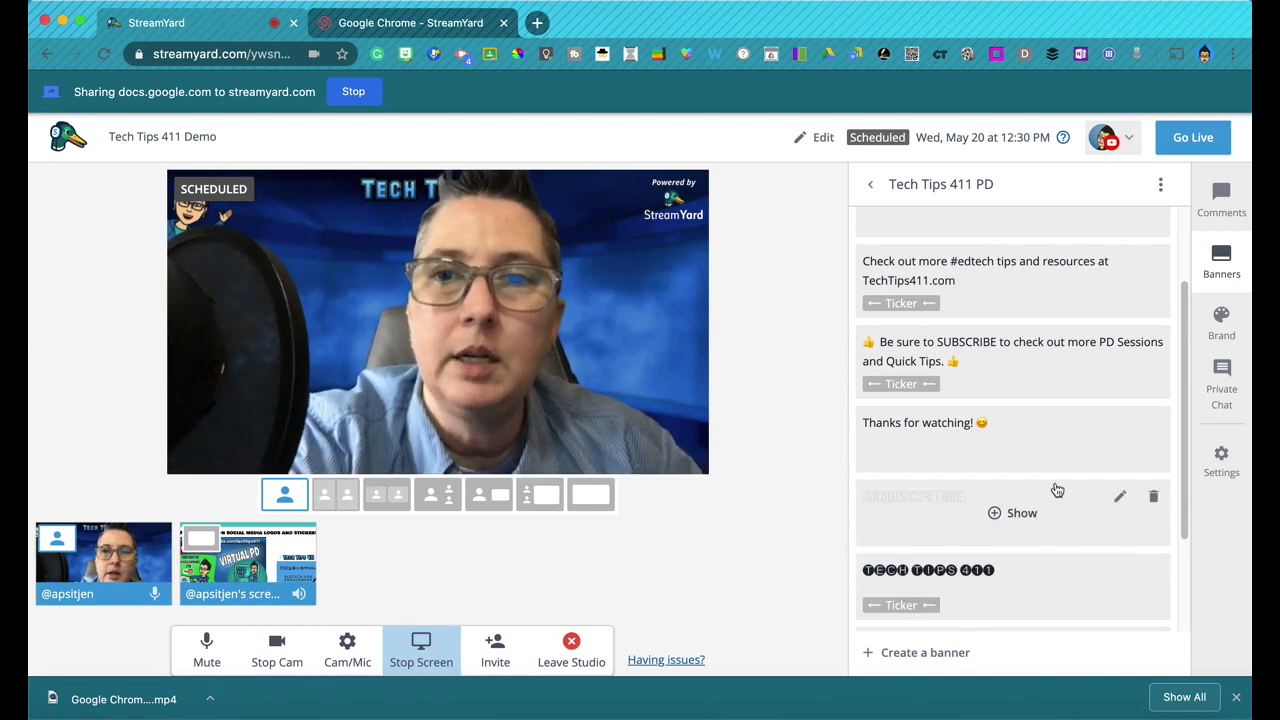
scroll(1016, 320, up, 1)
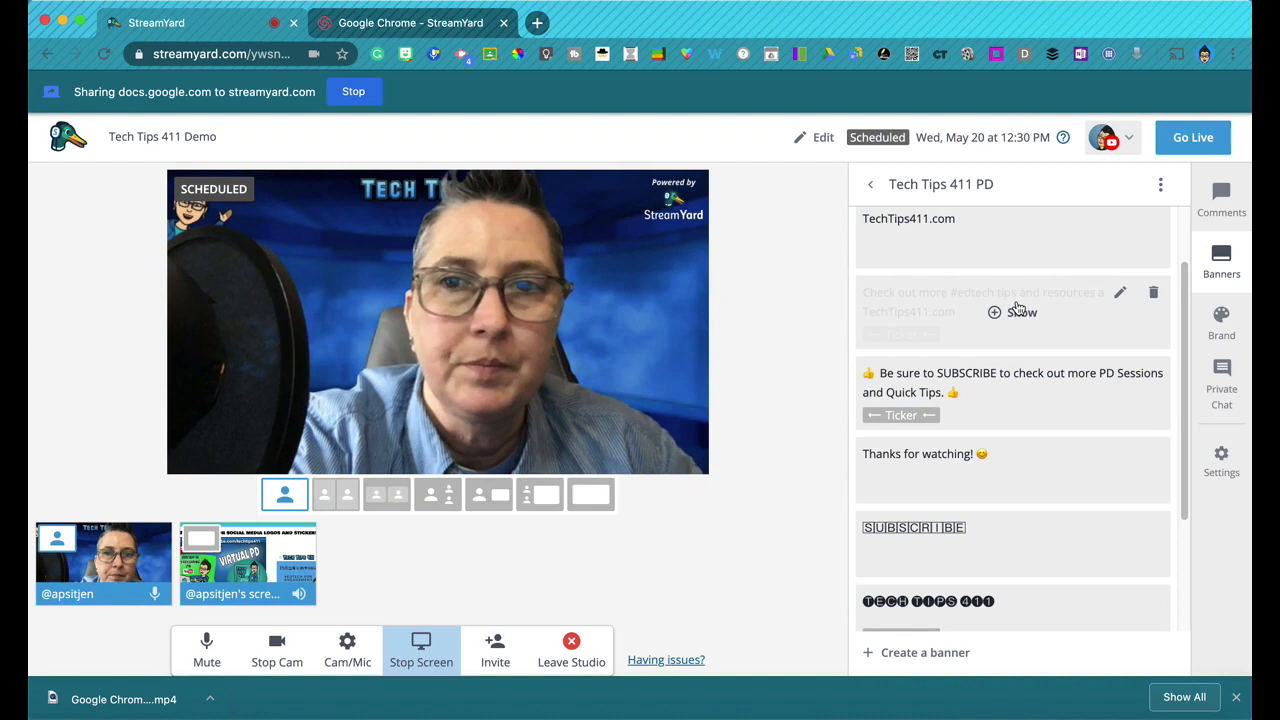
View the brand color picker for the TT411 Live brand and switch its theme to Default
click(1214, 326)
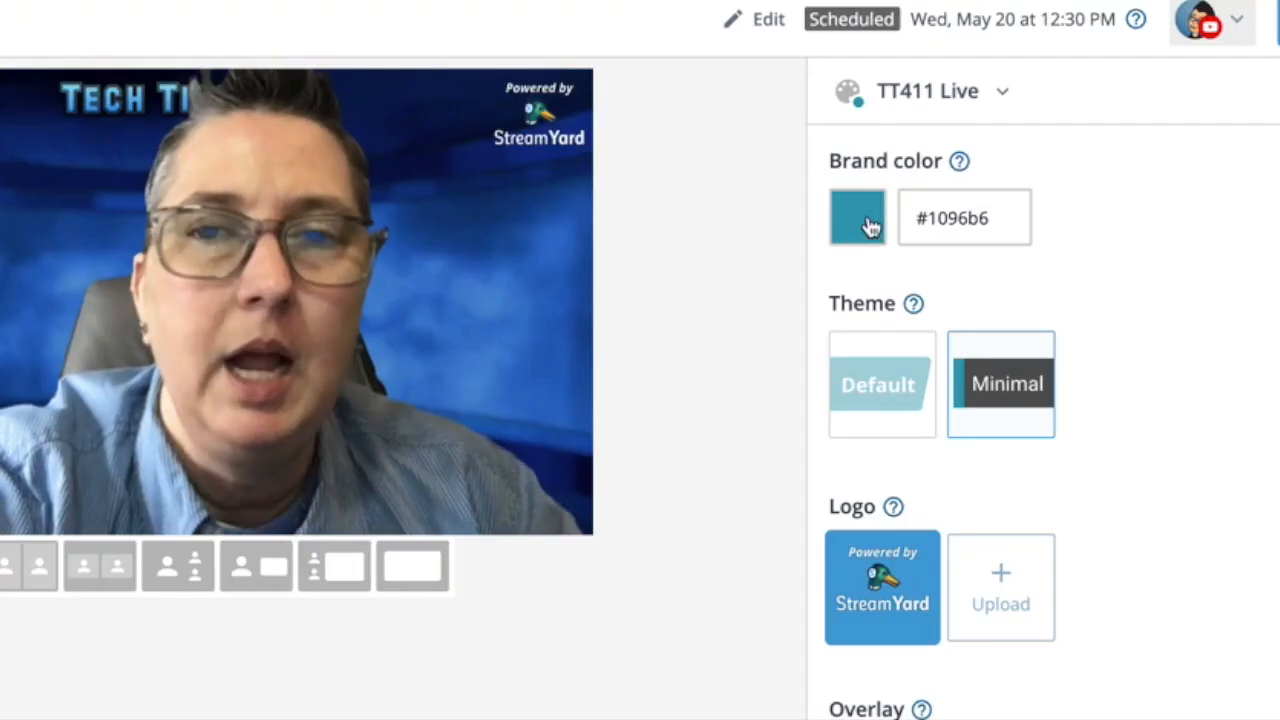
click(869, 224)
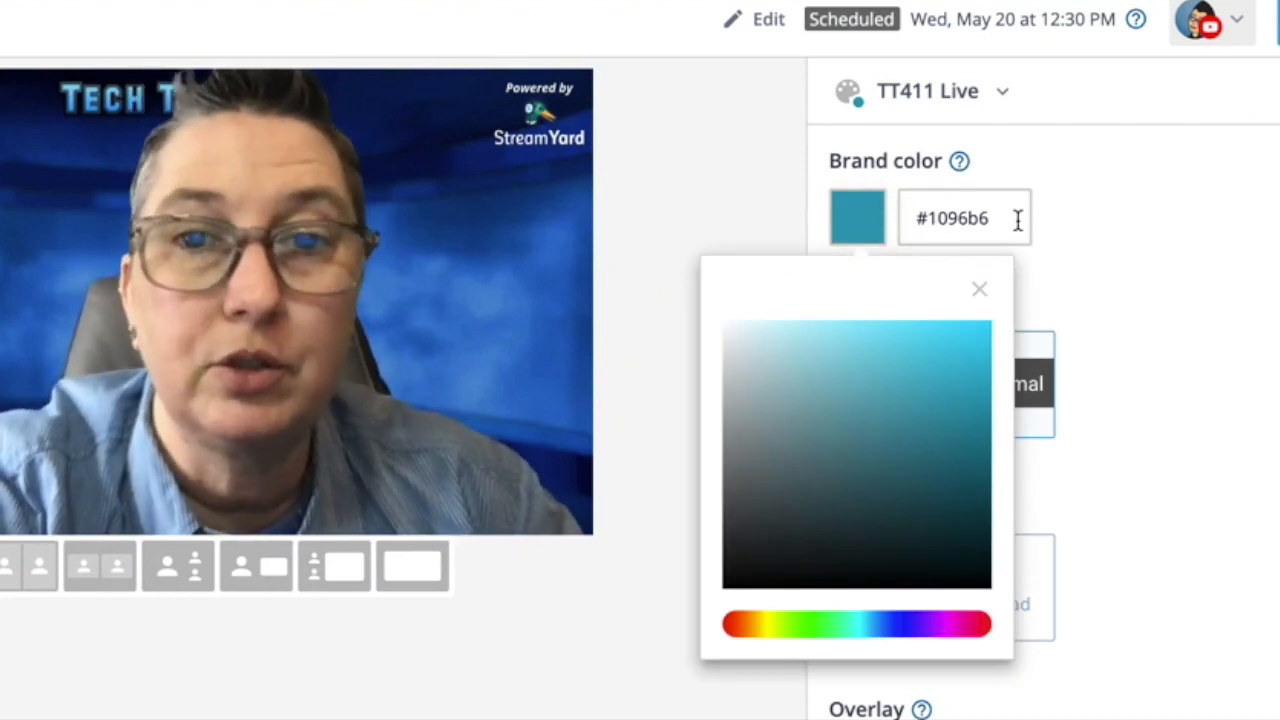
click(1017, 222)
click(909, 400)
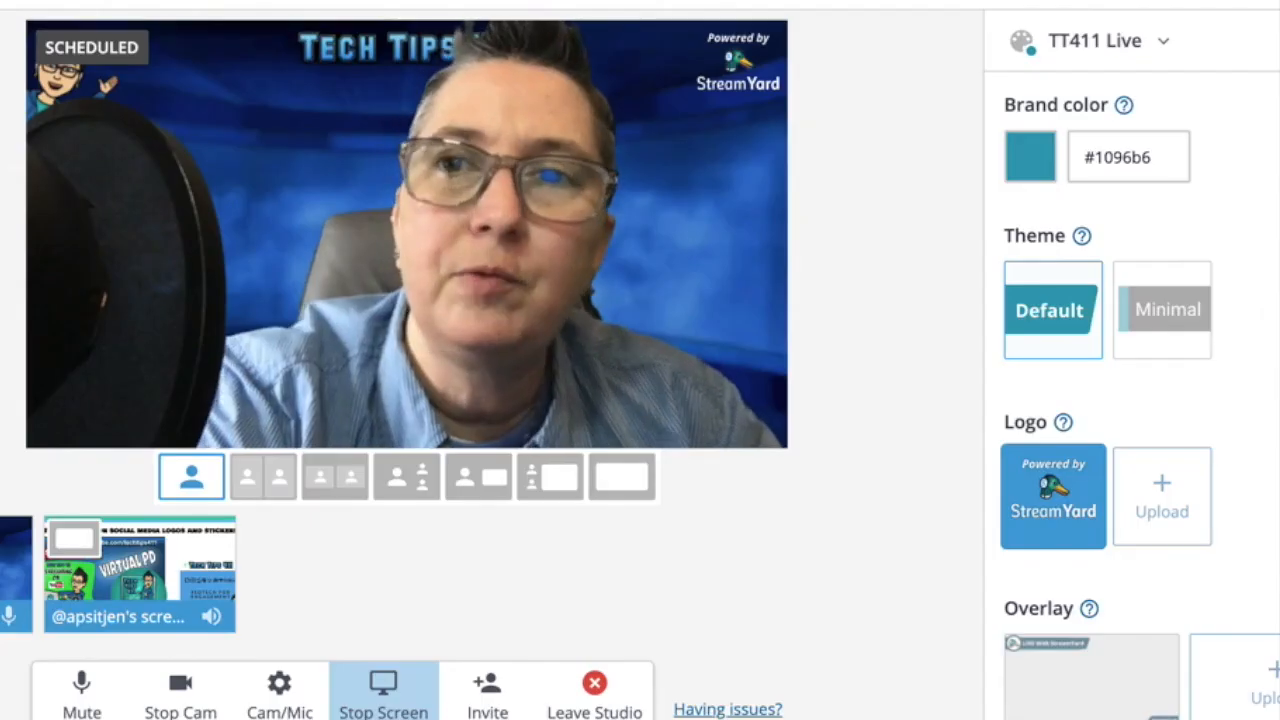
Show the SUBSCRIBE banner from the Tech Tips 411 PD folder and set the brand theme to Minimal
click(1279, 130)
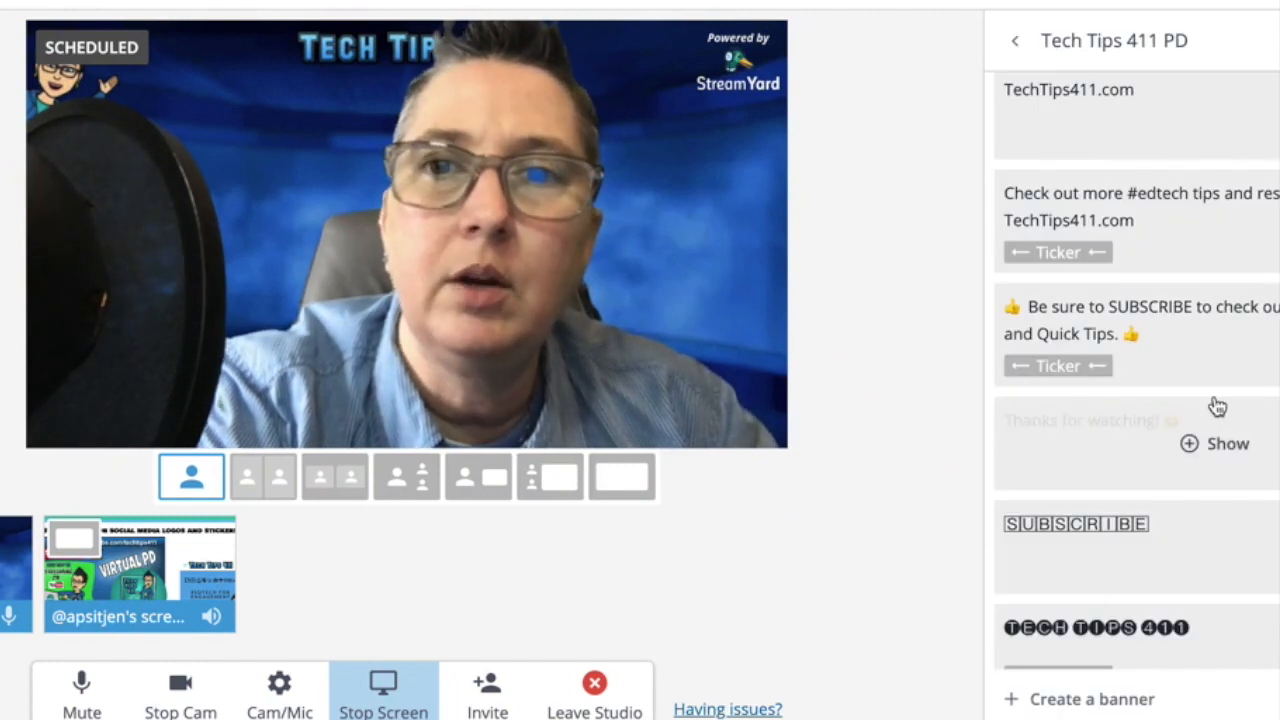
click(1121, 527)
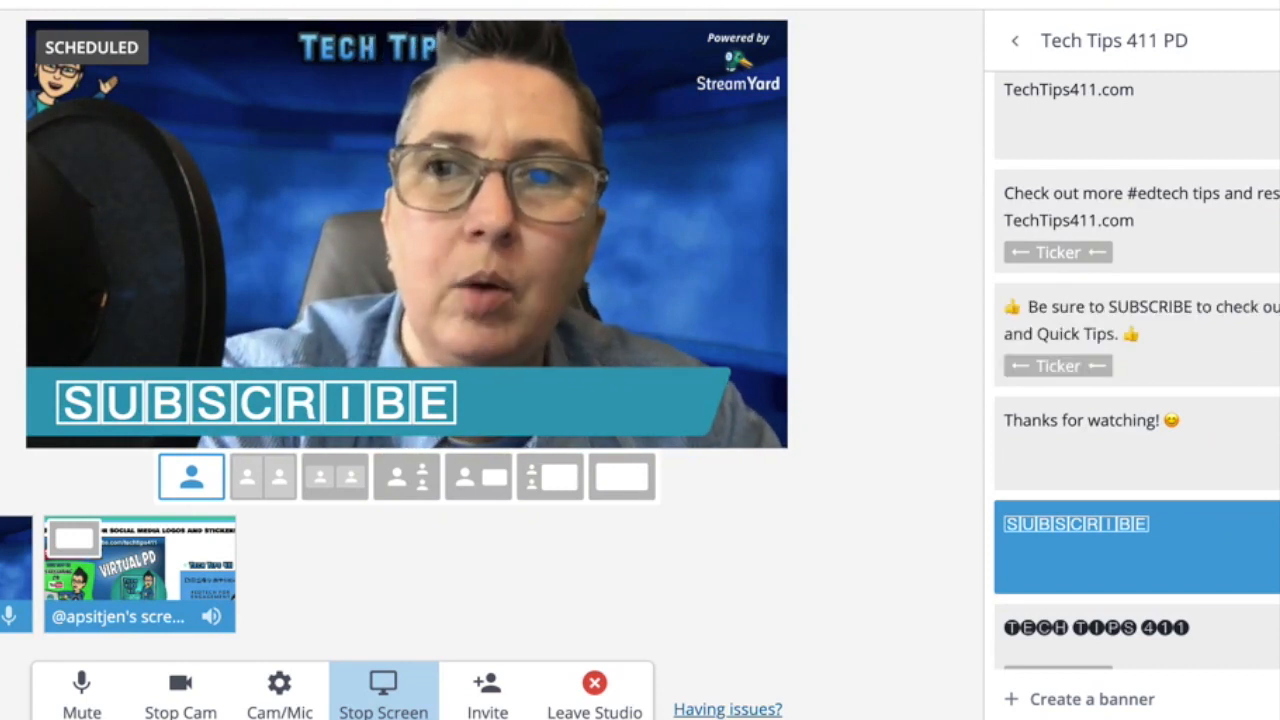
click(1279, 250)
click(1197, 328)
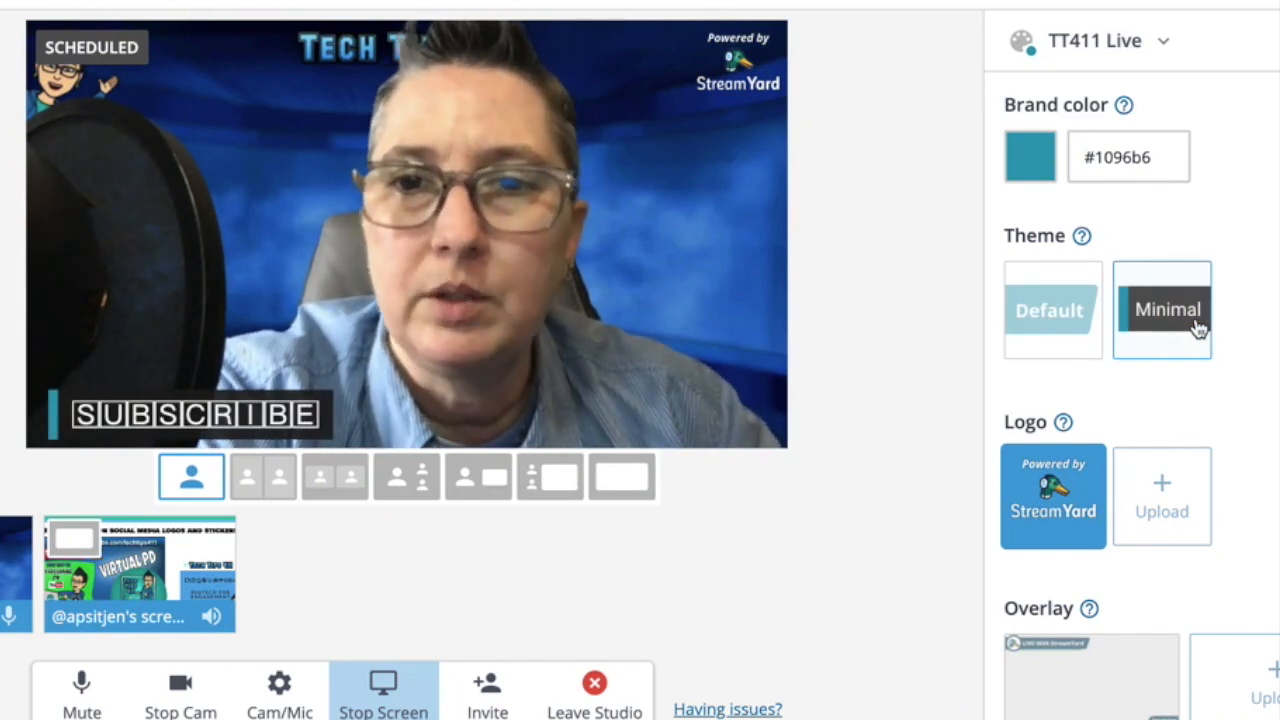
Try the "LIVE With StreamYard" overlay on the stream, hide it, and look over the other brand options
scroll(1197, 328, down, 1)
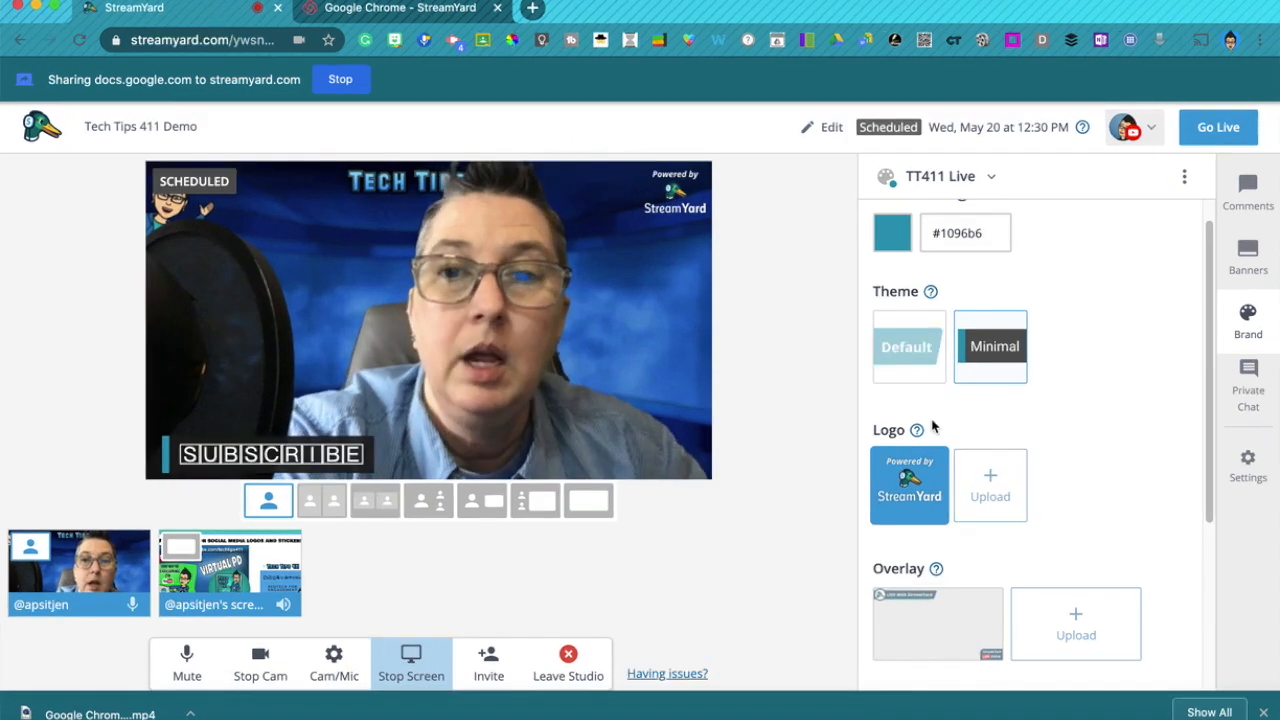
scroll(919, 509, down, 2)
click(936, 545)
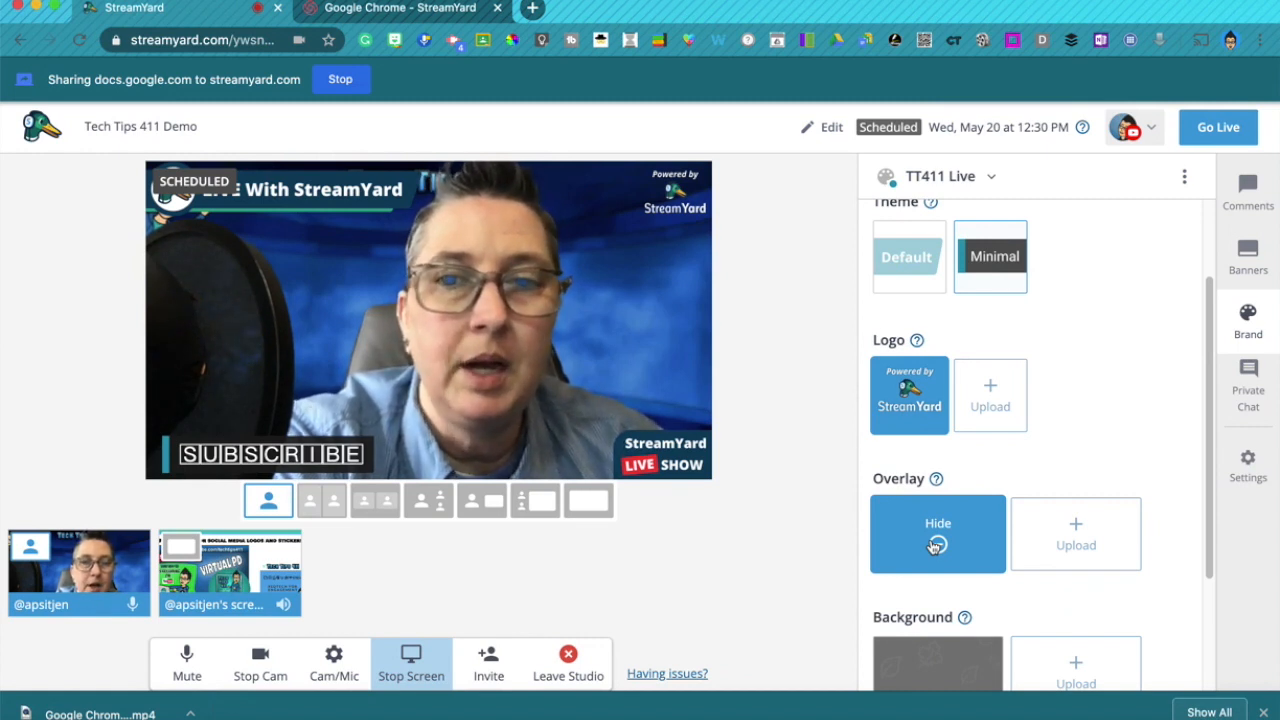
click(940, 546)
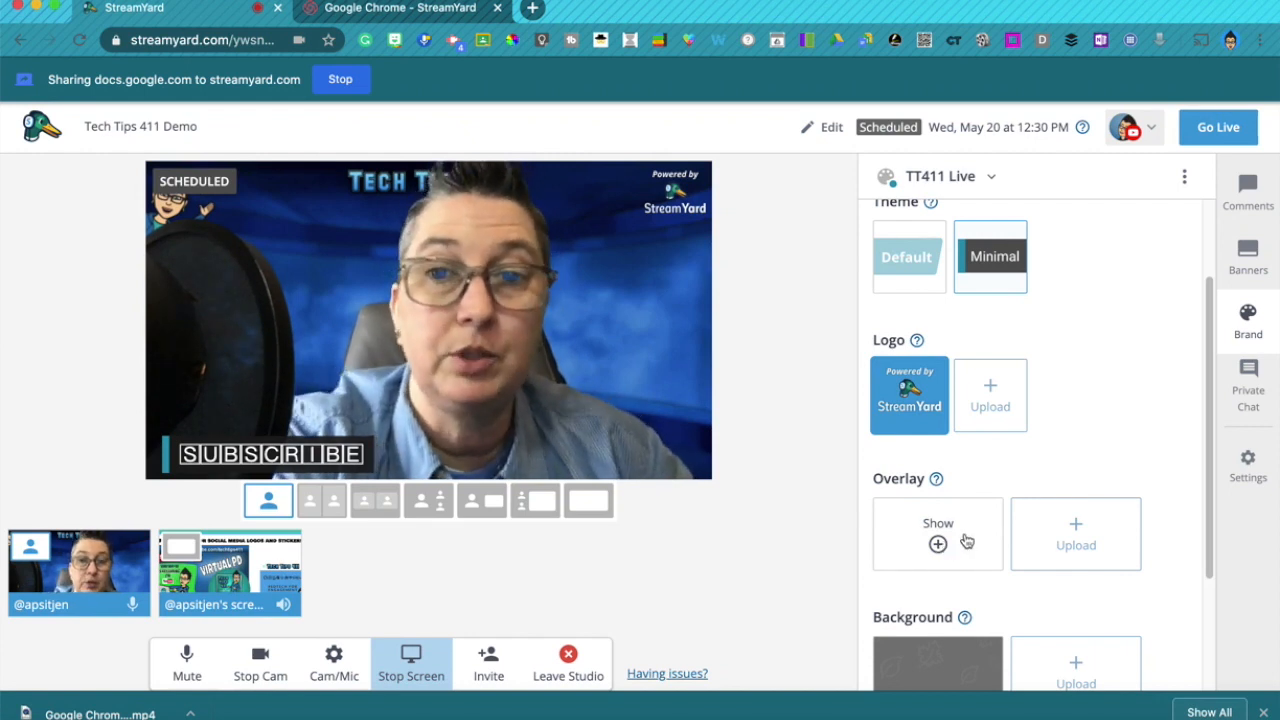
scroll(967, 541, down, 2)
scroll(977, 611, up, 3)
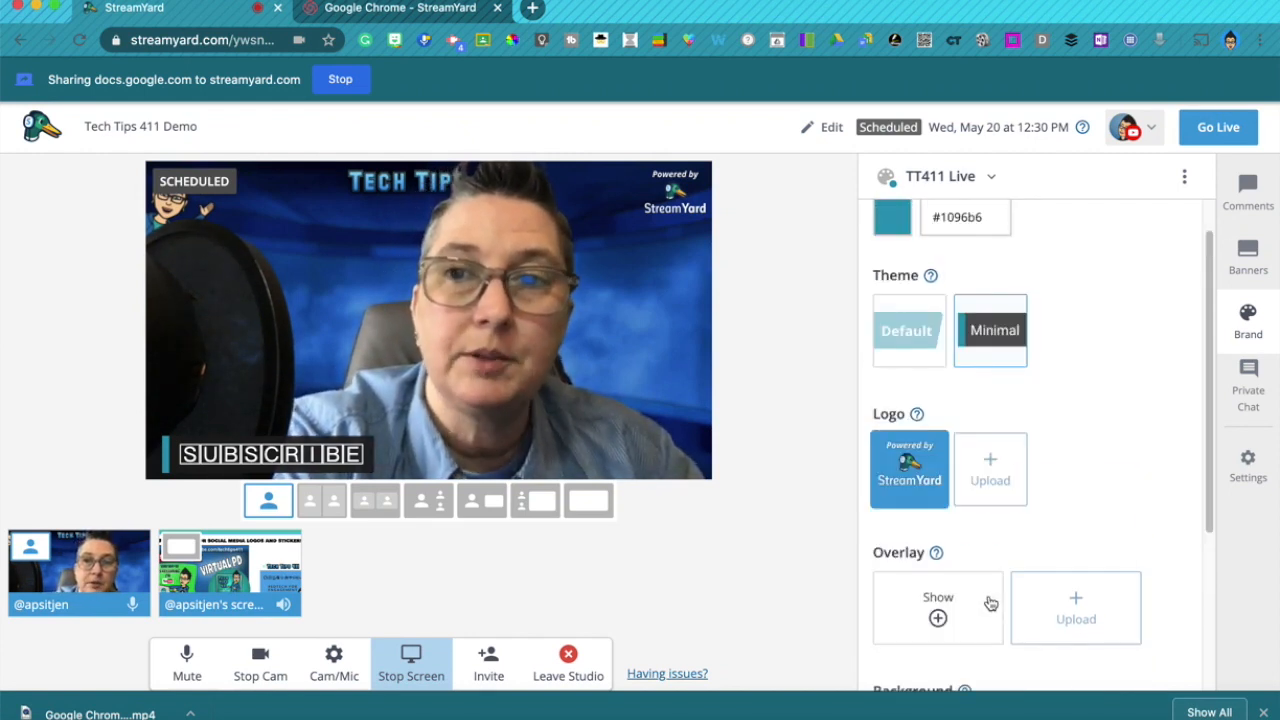